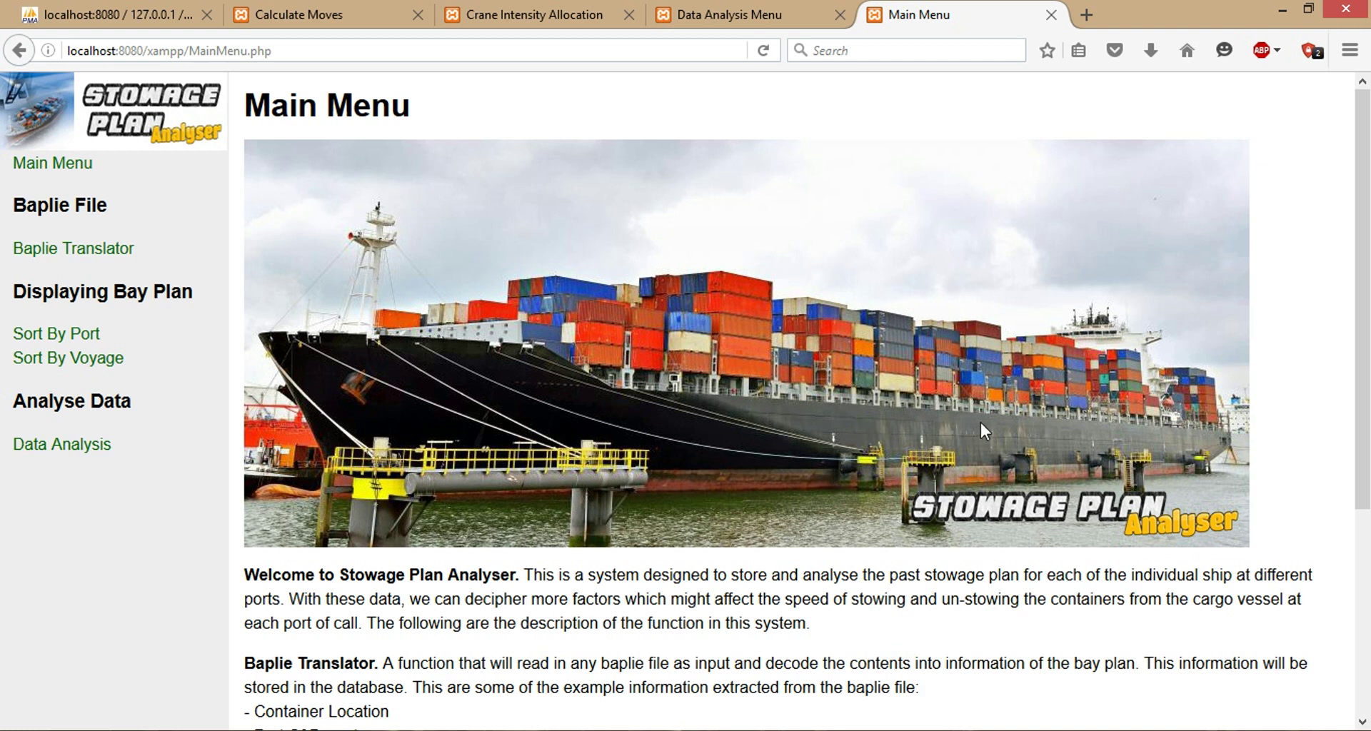
- Go to the Baplie Translator page and select 3.edi as the EDI file to upload
{"action": "scroll", "coordinate": [981, 424], "scroll_direction": "down", "scroll_amount": 5}
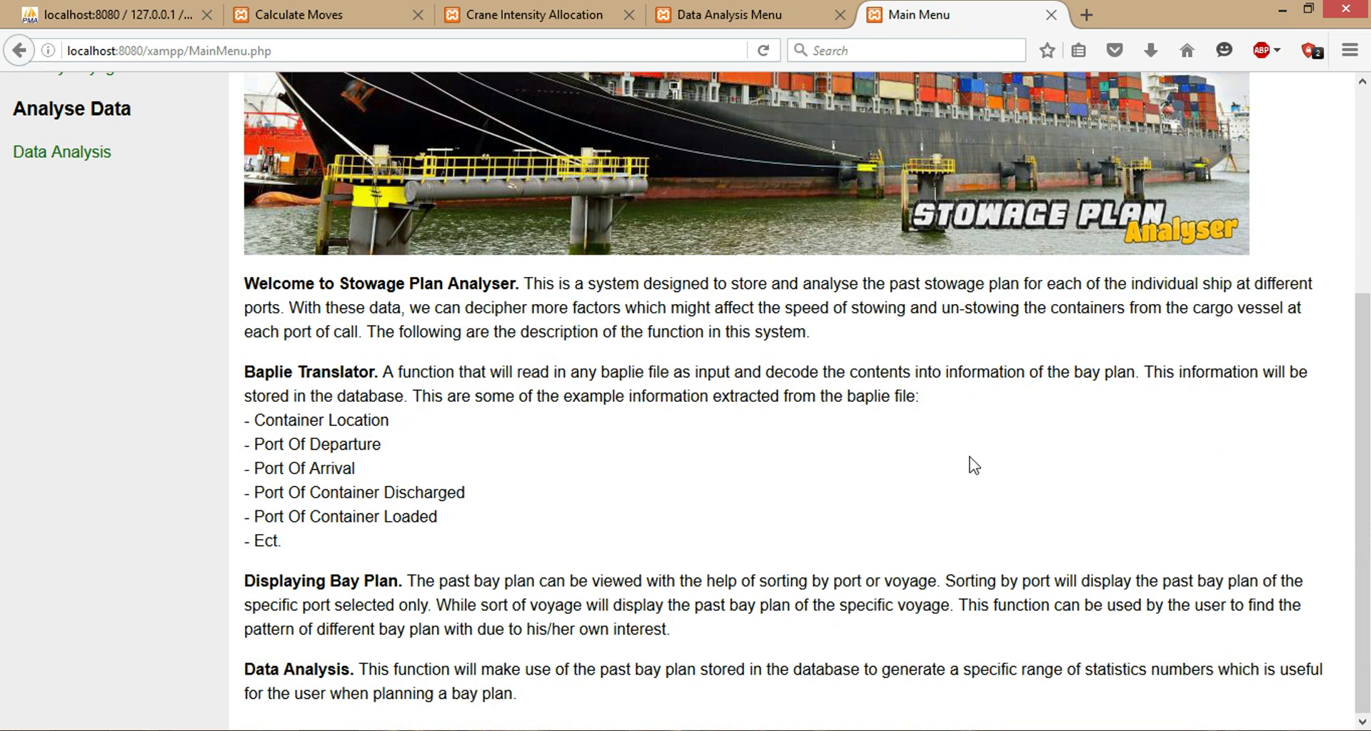
{"action": "scroll", "coordinate": [884, 513], "scroll_direction": "up", "scroll_amount": 5}
{"action": "scroll", "coordinate": [914, 526], "scroll_direction": "down", "scroll_amount": 5}
{"action": "scroll", "coordinate": [774, 459], "scroll_direction": "up", "scroll_amount": 5}
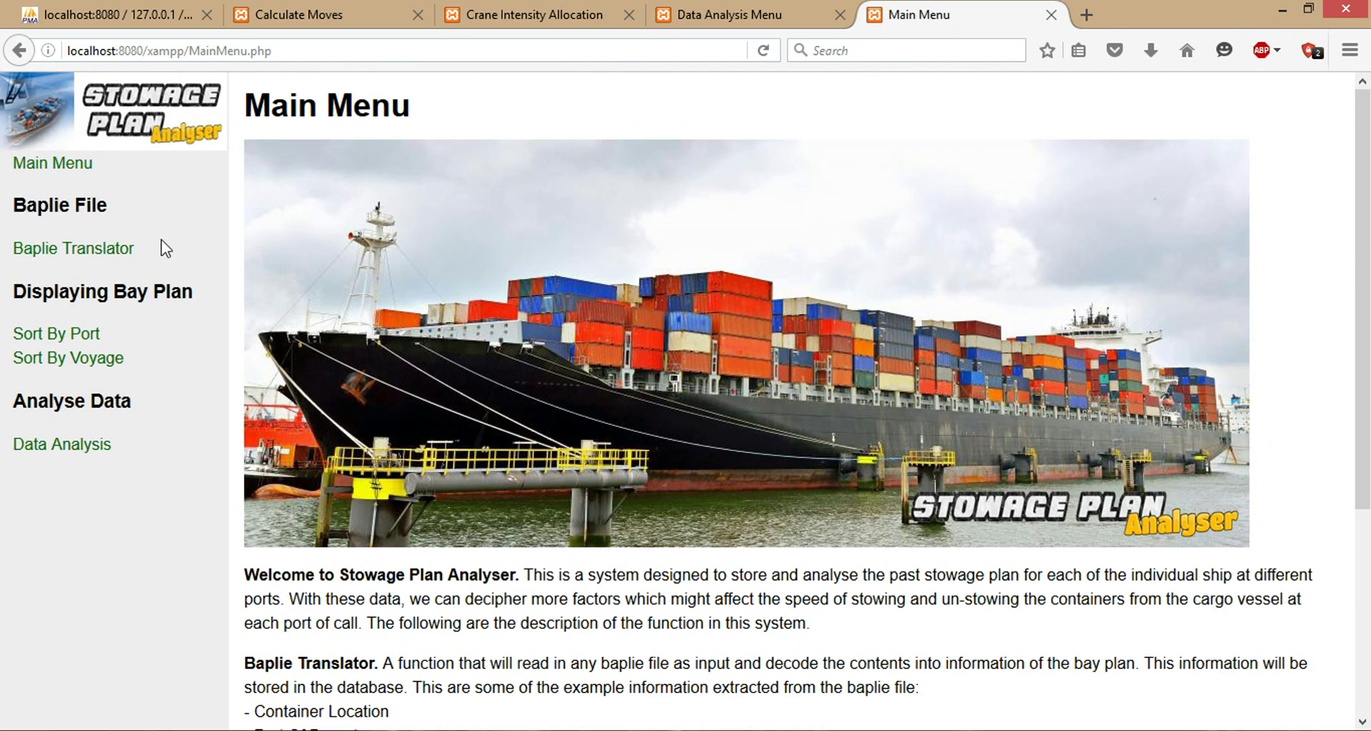
{"action": "left_click", "coordinate": [118, 254]}
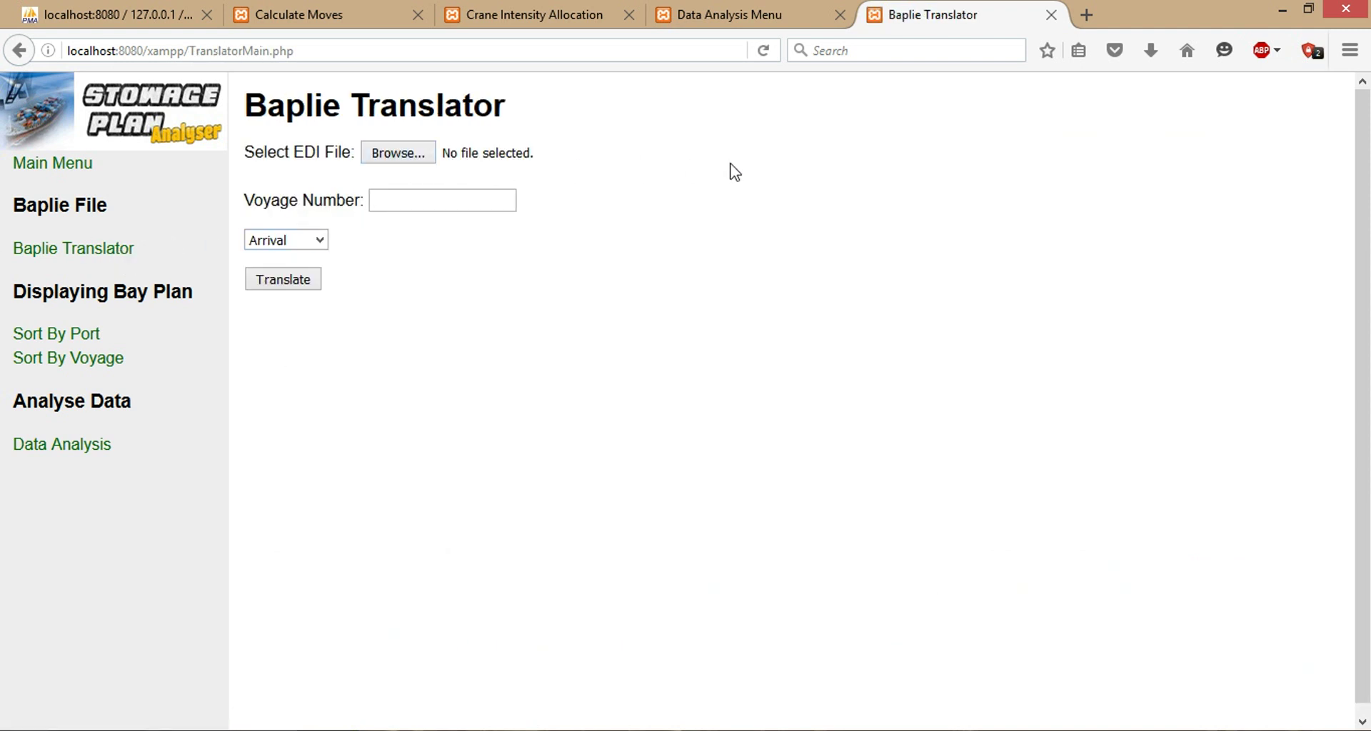
{"action": "left_click", "coordinate": [403, 160]}
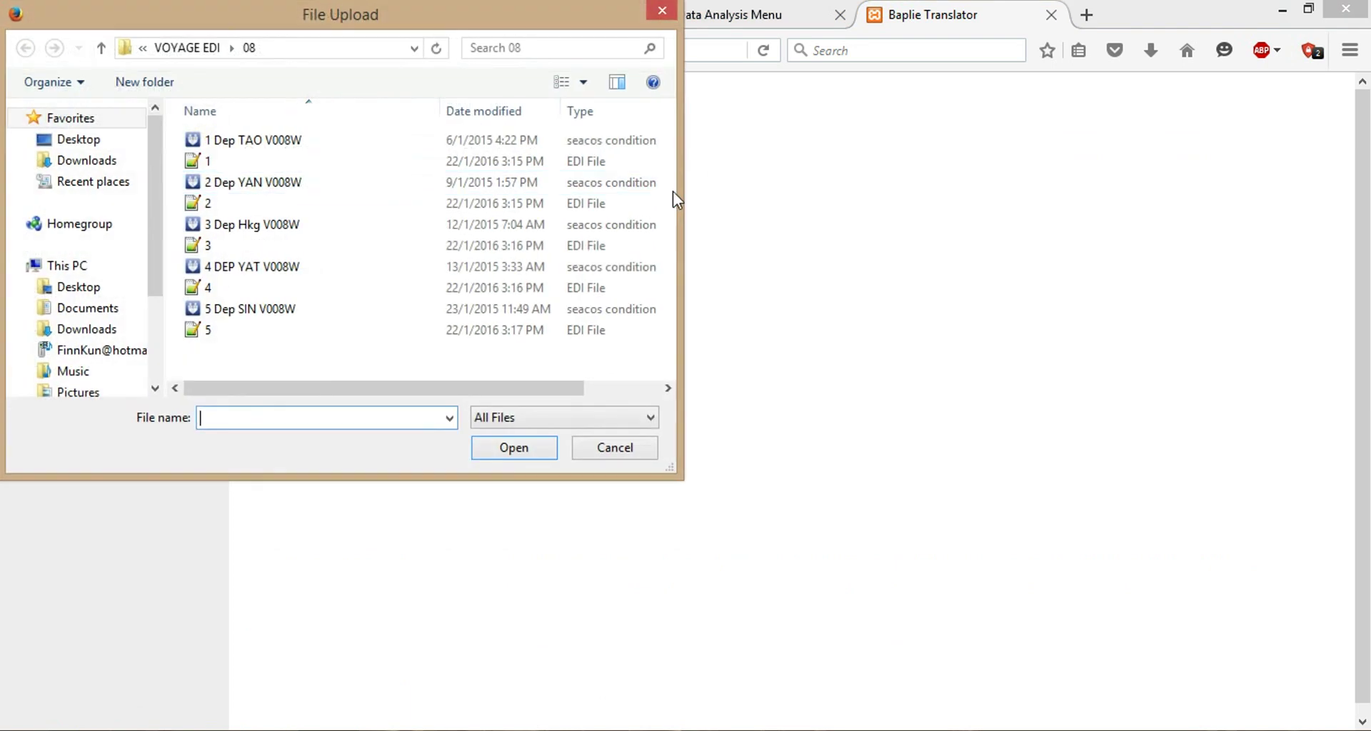
{"action": "left_click", "coordinate": [265, 248]}
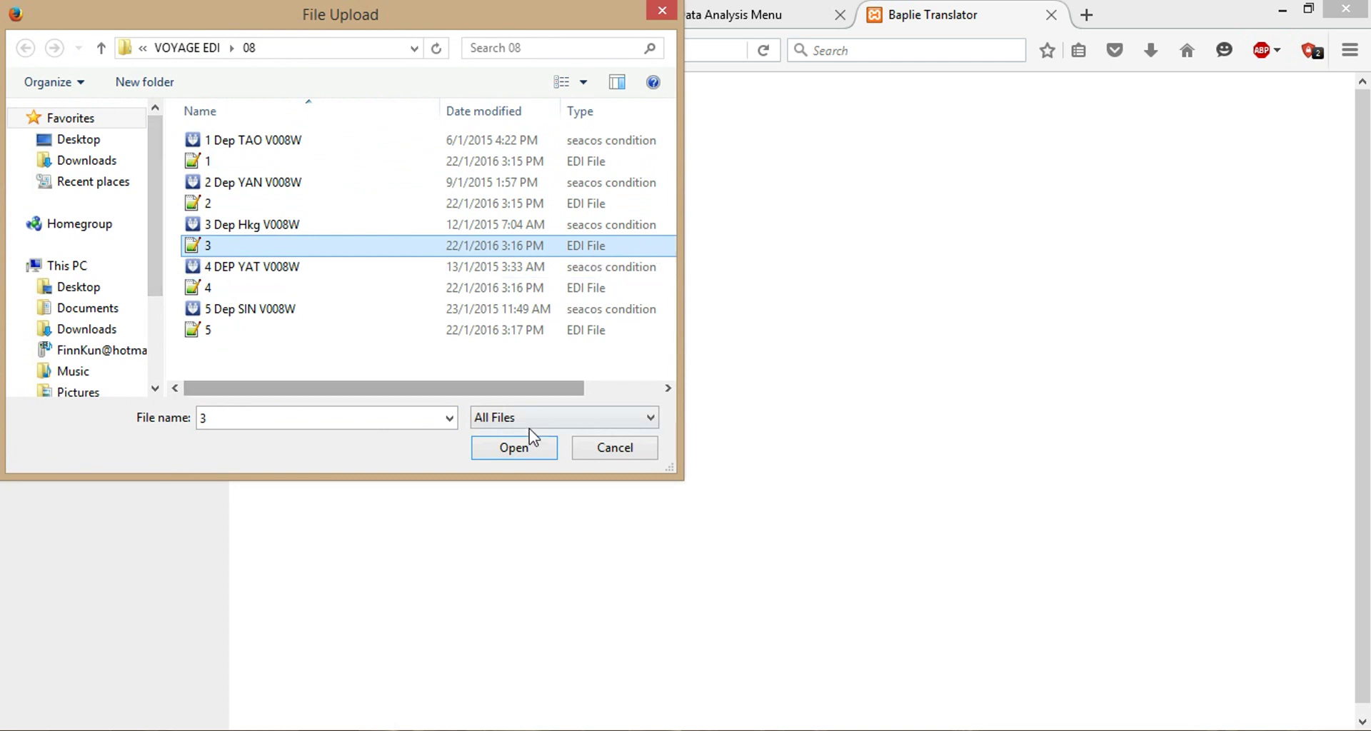
{"action": "left_click", "coordinate": [520, 455]}
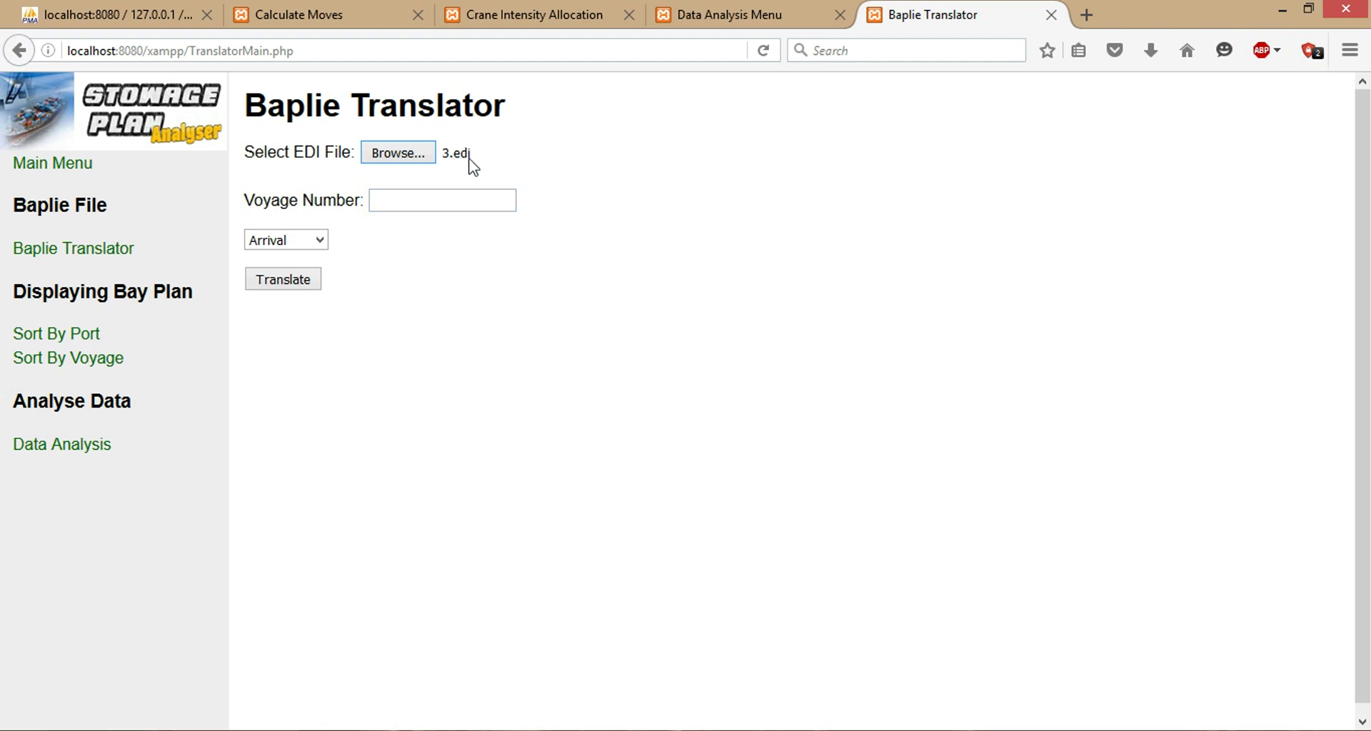
- Enter voyage number 8 and set the plan type to Departure
{"action": "left_click", "coordinate": [421, 205]}
{"action": "type", "text": "8"}
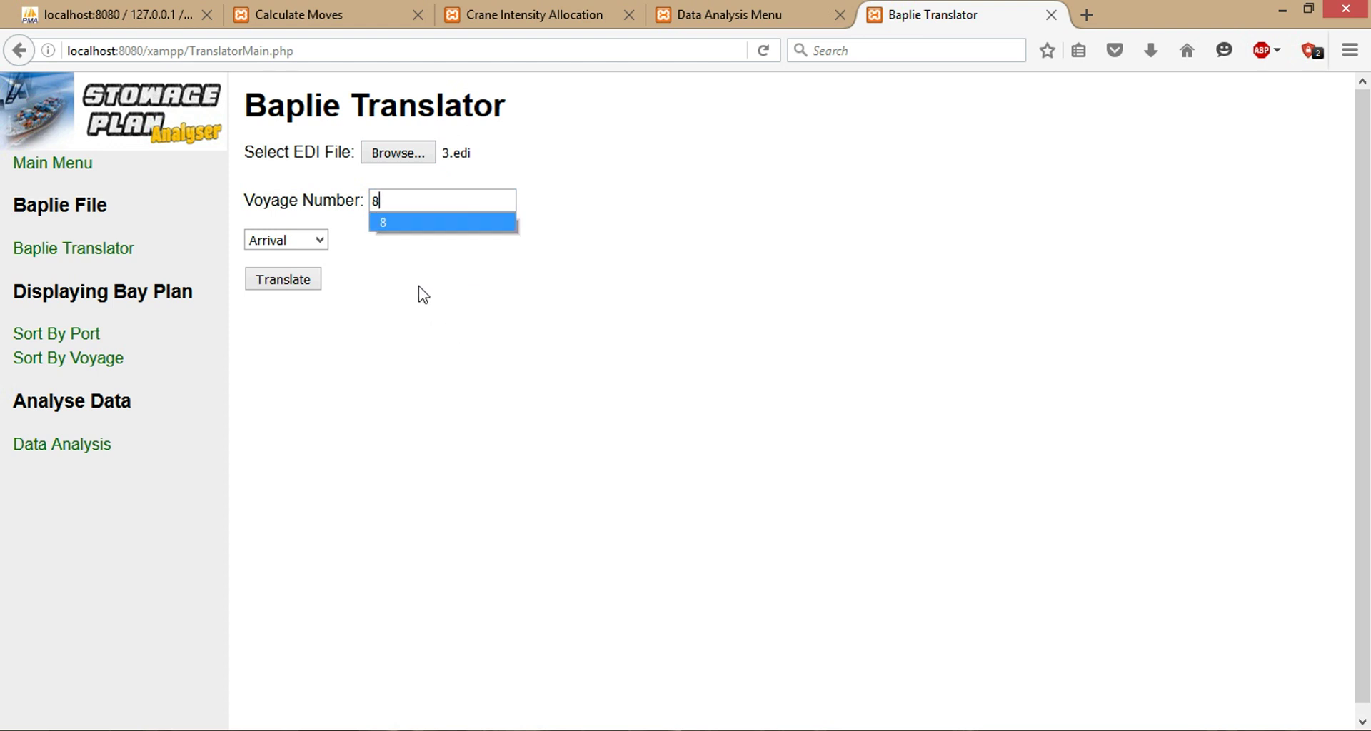
{"action": "left_click", "coordinate": [369, 287]}
{"action": "left_click", "coordinate": [320, 242]}
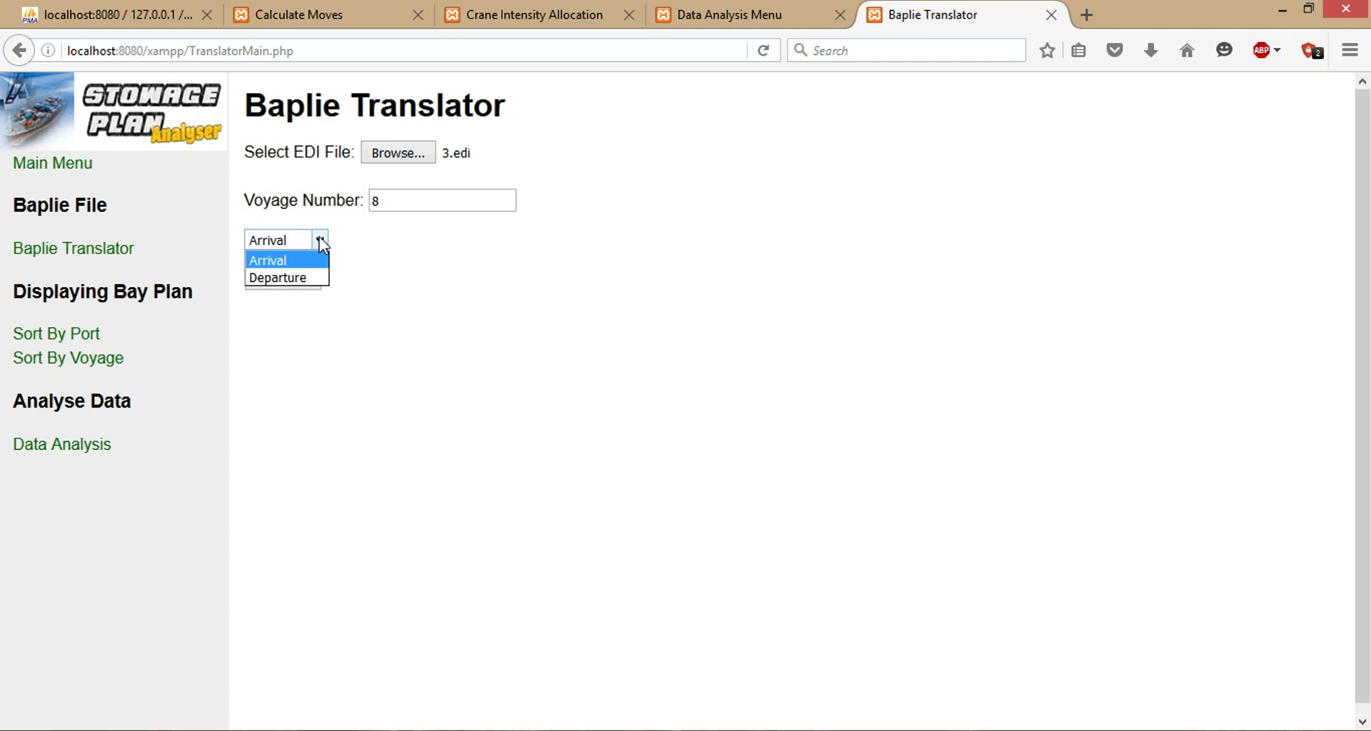
{"action": "left_click", "coordinate": [297, 278]}
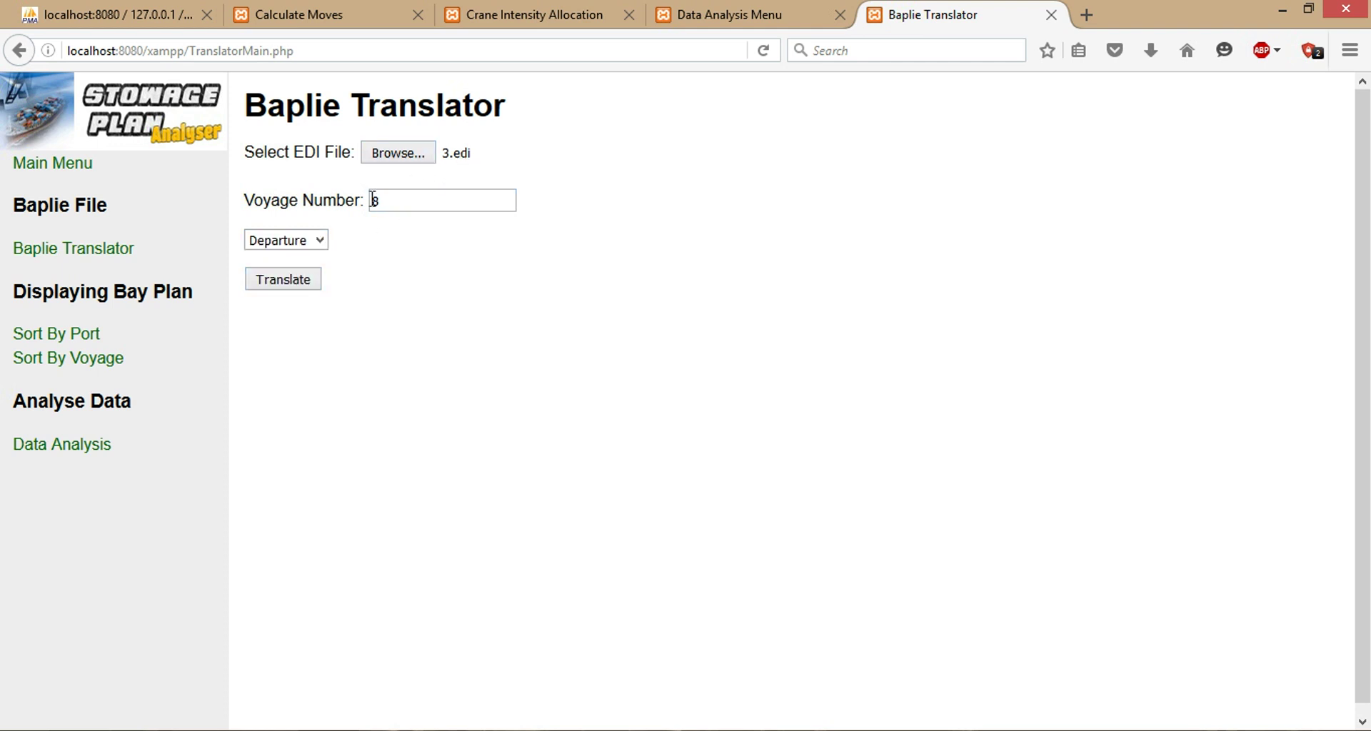
{"action": "left_click", "coordinate": [319, 239]}
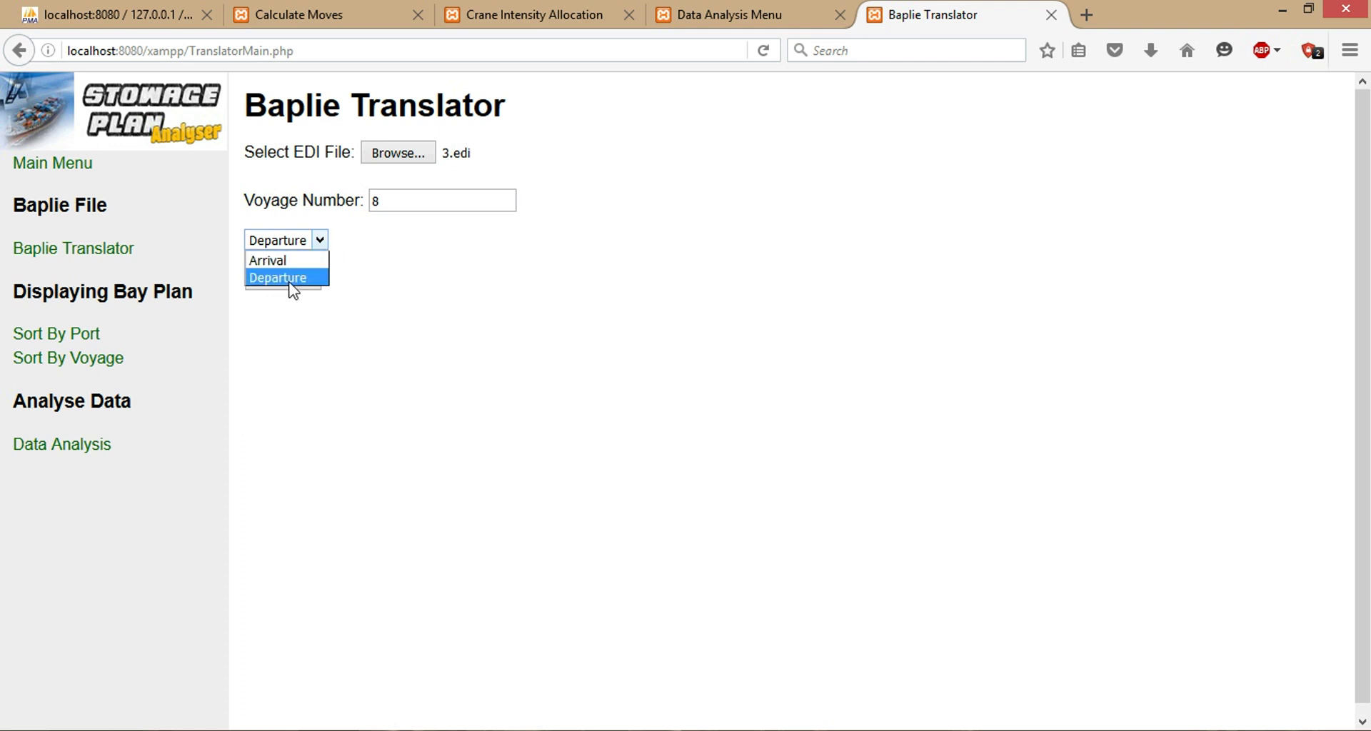
{"action": "left_click", "coordinate": [290, 279]}
- Translate the file into the database, confirming 5502 containers were uploaded
{"action": "left_click", "coordinate": [296, 280]}
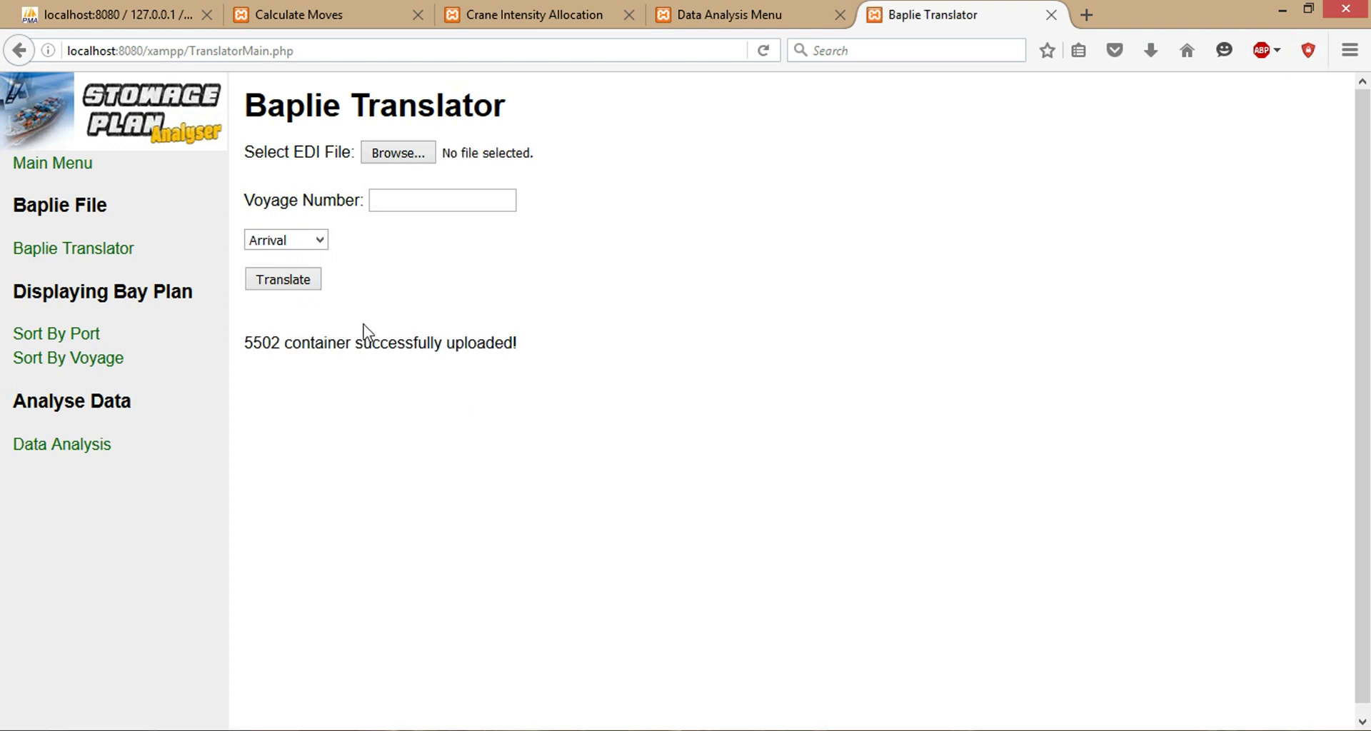
{"action": "double_click", "coordinate": [247, 342]}
{"action": "left_click", "coordinate": [502, 335]}
- Under Sort By Port, select SGSIN to list its past stowage plans
{"action": "left_click", "coordinate": [100, 336]}
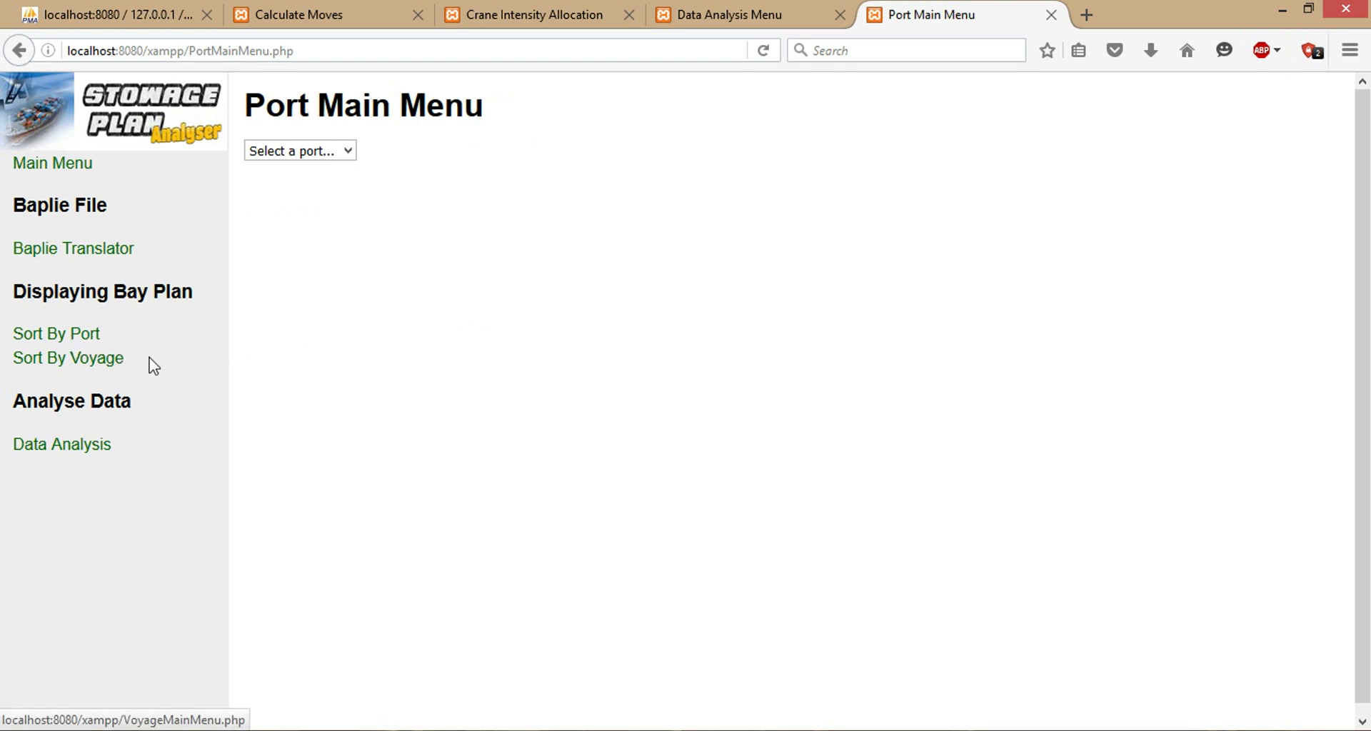
{"action": "left_click", "coordinate": [346, 153]}
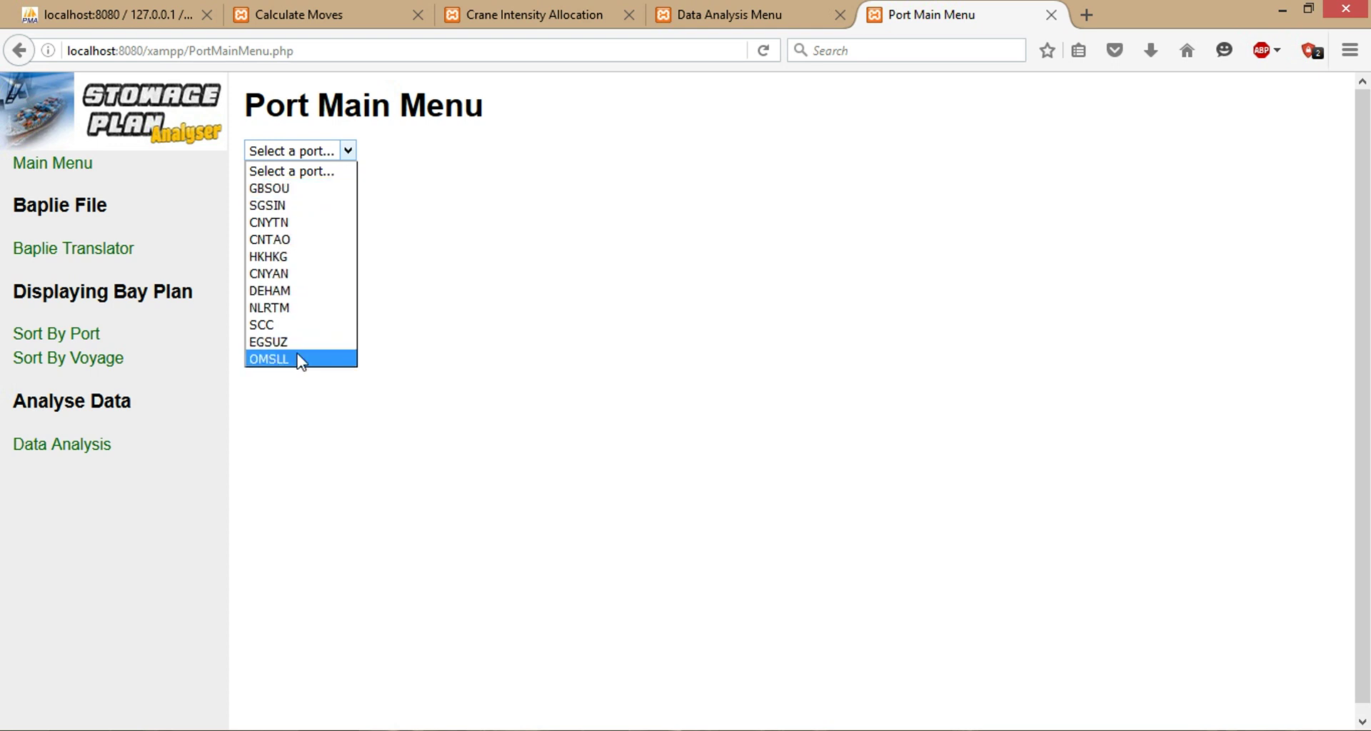
{"action": "left_click", "coordinate": [299, 208]}
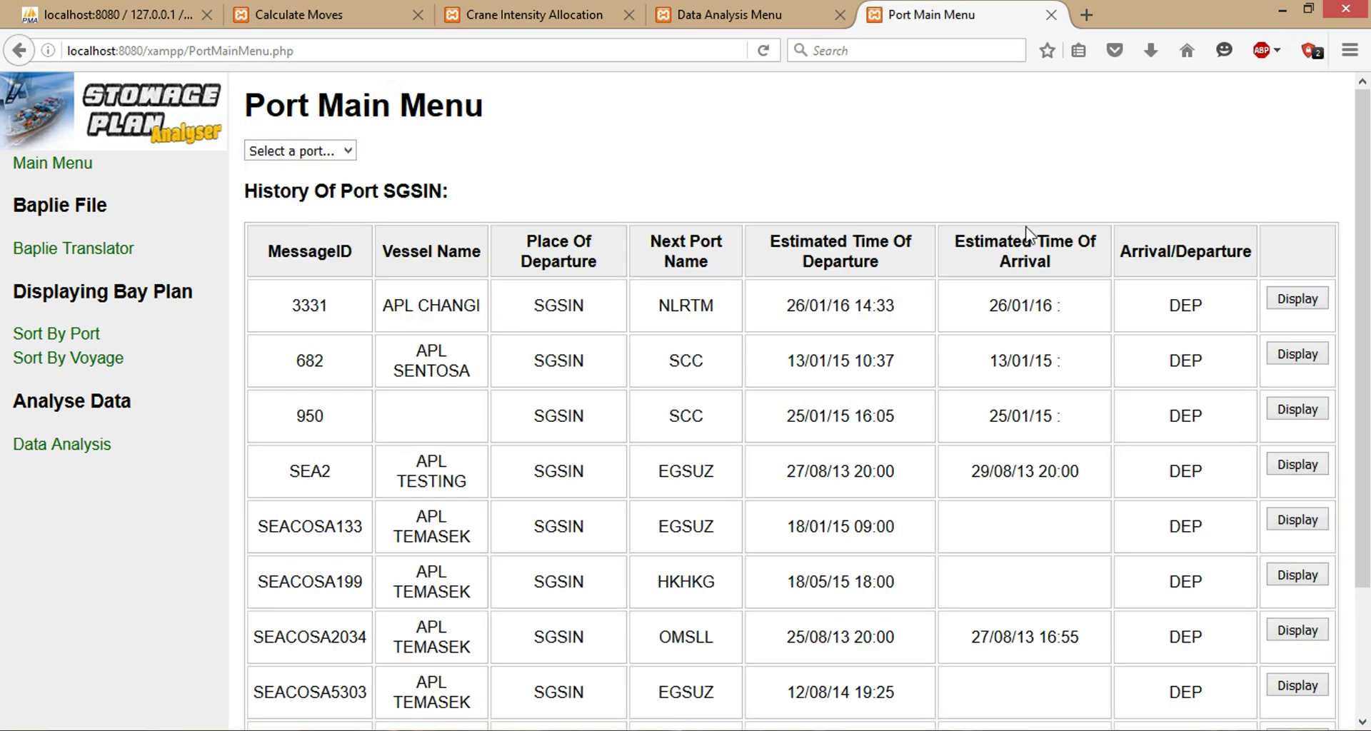
- Review the ten SGSIN departure bay plans, from 3331 down to SEACOSA7712
{"action": "scroll", "coordinate": [1026, 232], "scroll_direction": "down", "scroll_amount": 3}
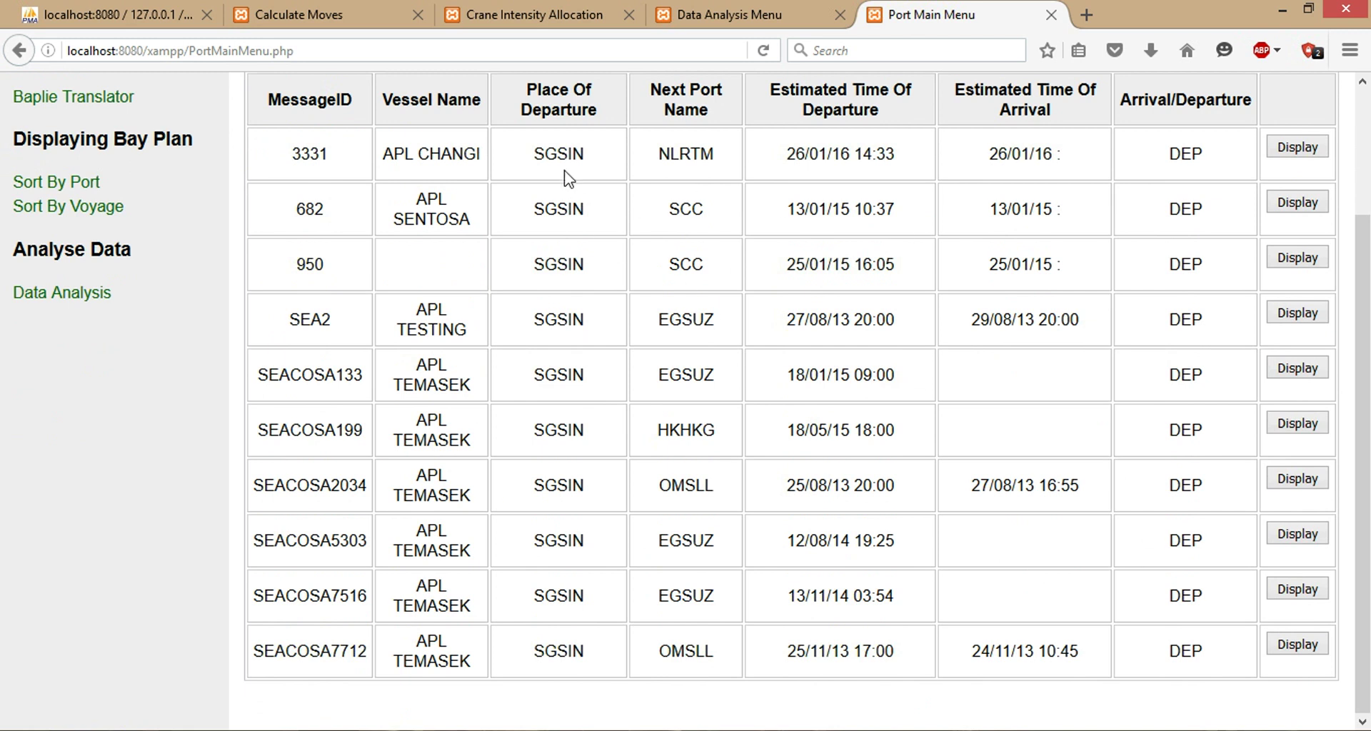
{"action": "double_click", "coordinate": [550, 212]}
{"action": "left_click", "coordinate": [561, 287]}
{"action": "scroll", "coordinate": [819, 347], "scroll_direction": "up", "scroll_amount": 3}
{"action": "scroll", "coordinate": [819, 347], "scroll_direction": "down", "scroll_amount": 3}
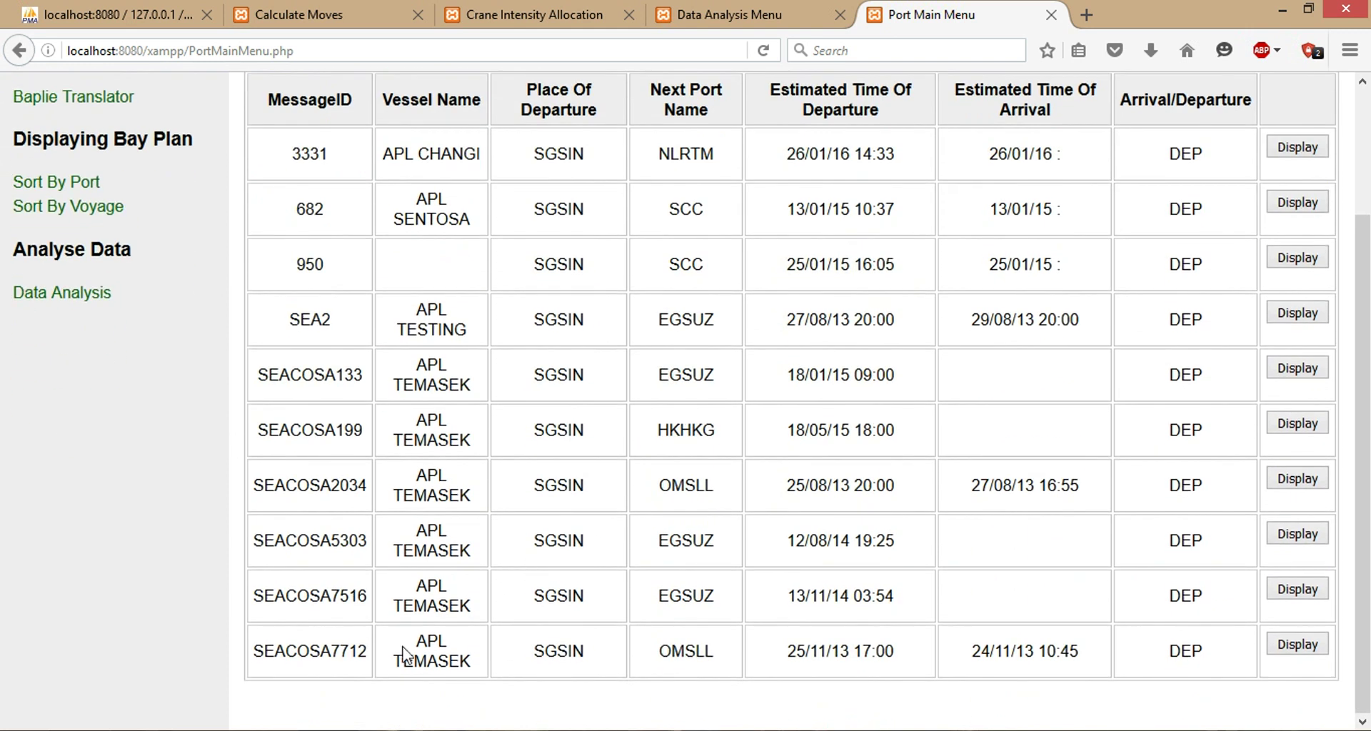
{"action": "double_click", "coordinate": [336, 657]}
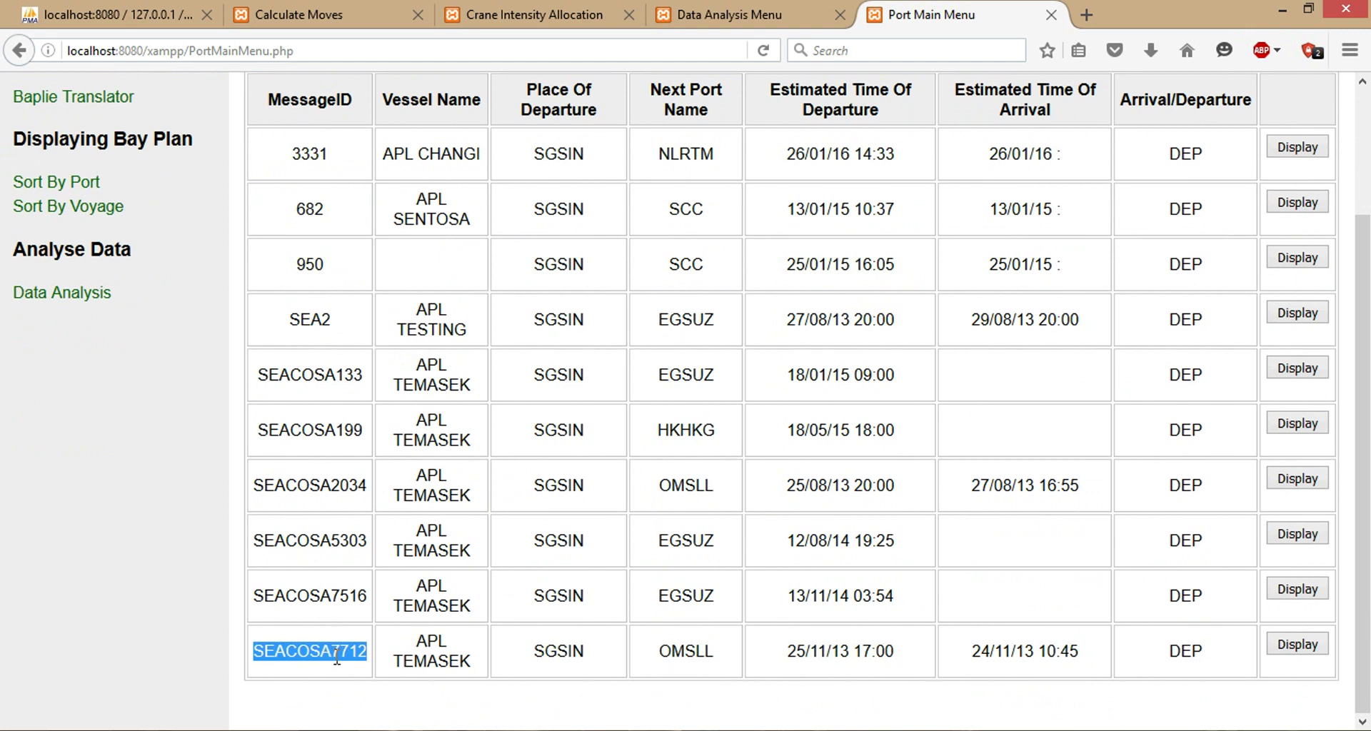
- Display the SEACOSA7712 bay plan in Type View, SGSIN to OMSLL on 25/11/13
{"action": "left_click", "coordinate": [1294, 643]}
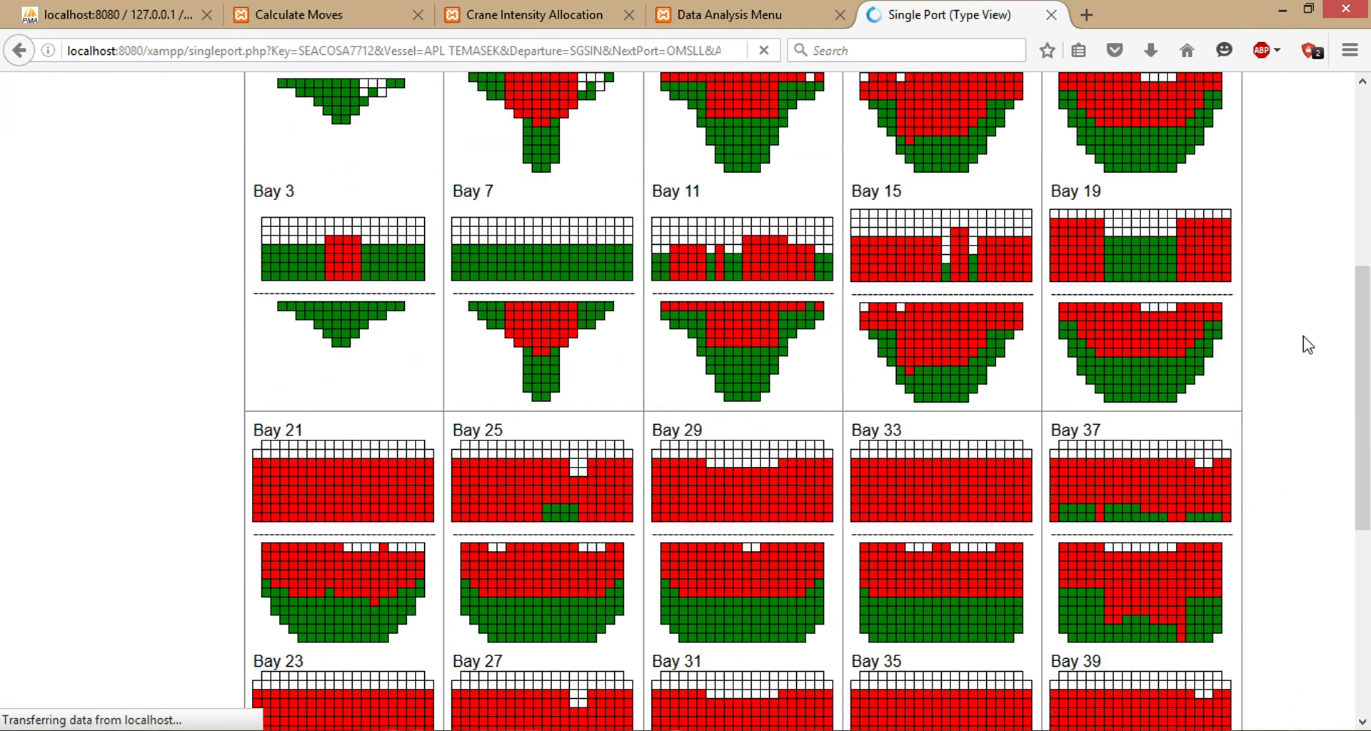
{"action": "scroll", "coordinate": [1307, 343], "scroll_direction": "down", "scroll_amount": 3}
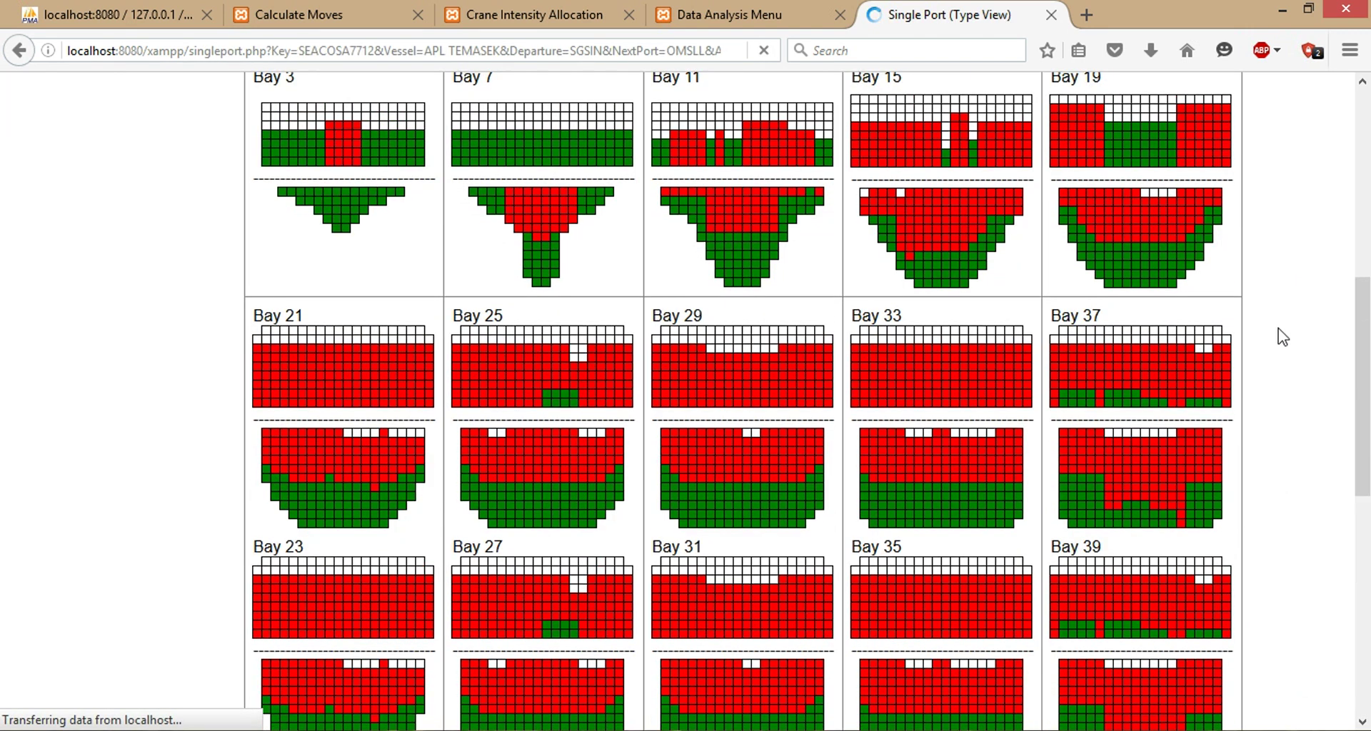
{"action": "scroll", "coordinate": [1283, 336], "scroll_direction": "up", "scroll_amount": 3}
{"action": "scroll", "coordinate": [1283, 336], "scroll_direction": "up", "scroll_amount": 3}
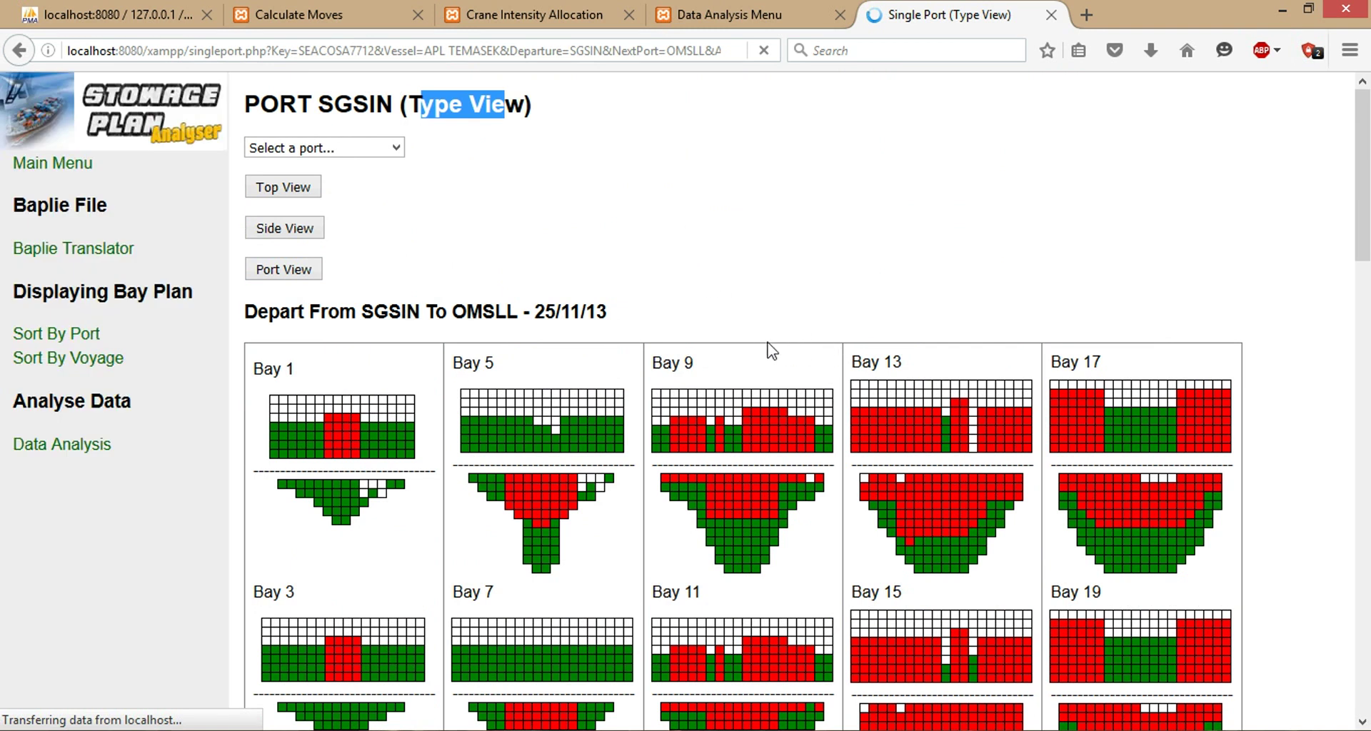
{"action": "left_click", "coordinate": [708, 359]}
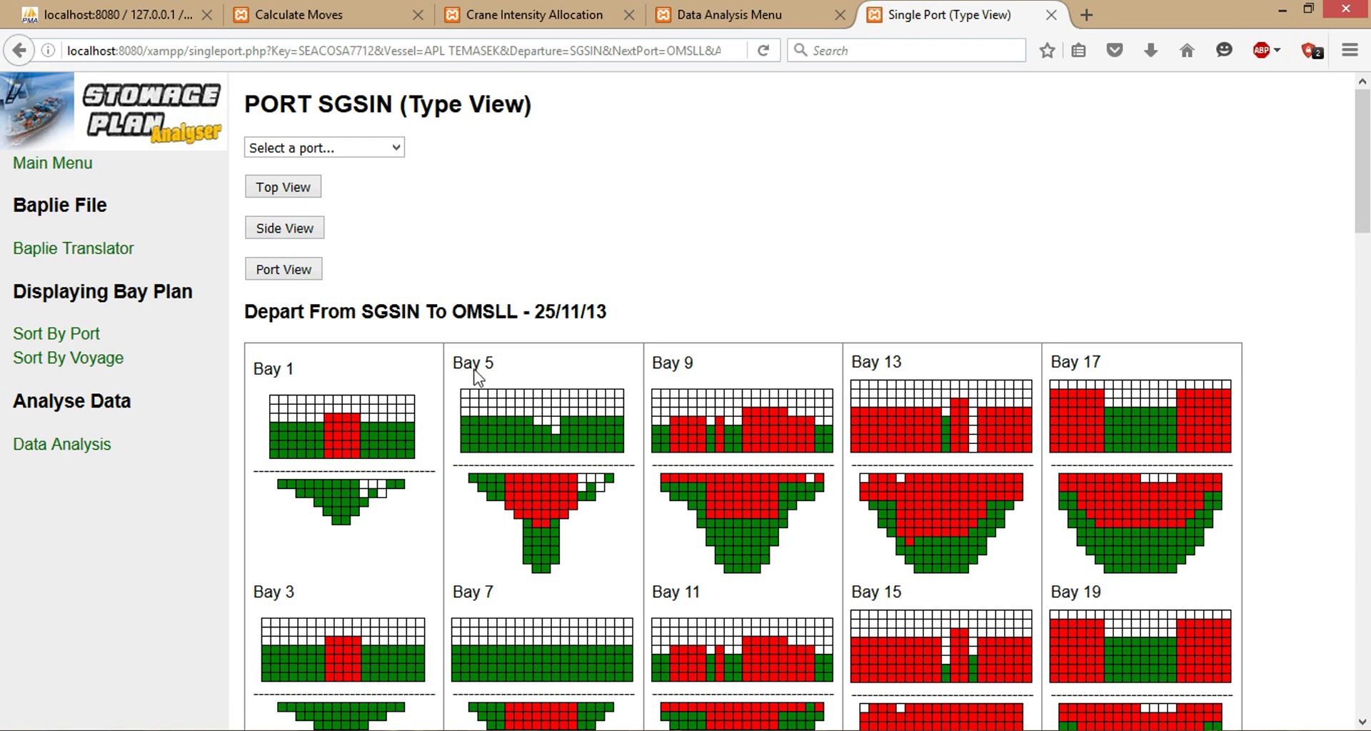
{"action": "scroll", "coordinate": [449, 355], "scroll_direction": "down", "scroll_amount": 3}
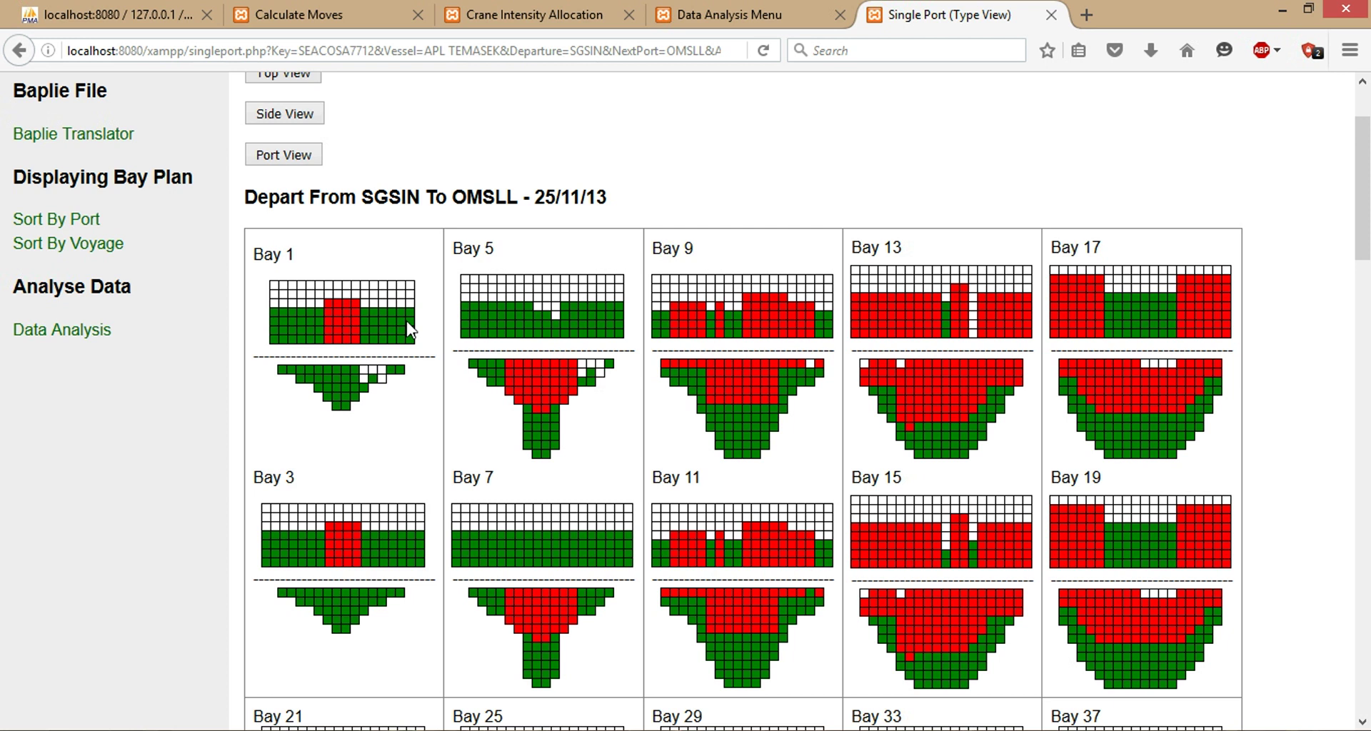
- Inspect a Bay 5 container's details: discharge port AEJEA, loading port SGSIN
{"action": "left_click", "coordinate": [539, 339]}
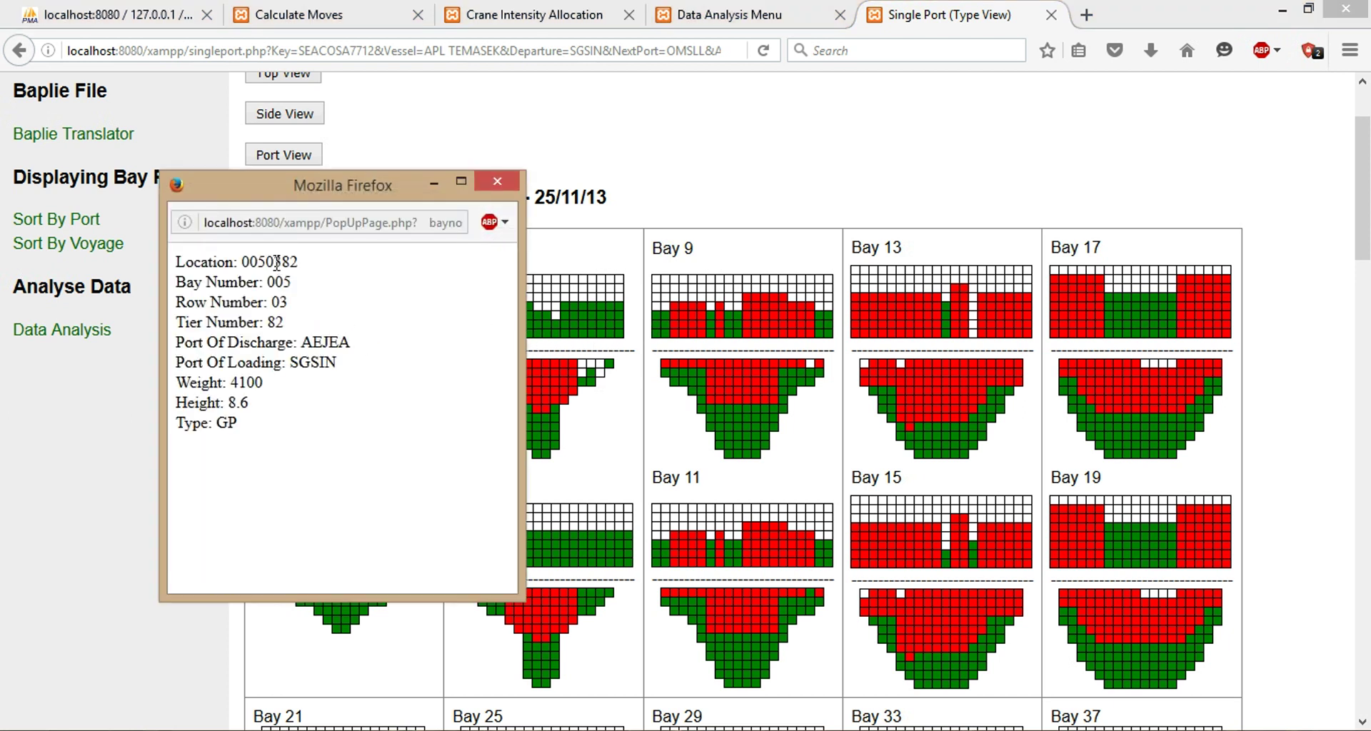
{"action": "triple_click", "coordinate": [276, 262]}
{"action": "left_click", "coordinate": [289, 262]}
{"action": "triple_click", "coordinate": [336, 342]}
{"action": "left_click", "coordinate": [321, 359]}
{"action": "triple_click", "coordinate": [321, 361]}
{"action": "left_click", "coordinate": [344, 401]}
{"action": "left_click", "coordinate": [507, 186]}
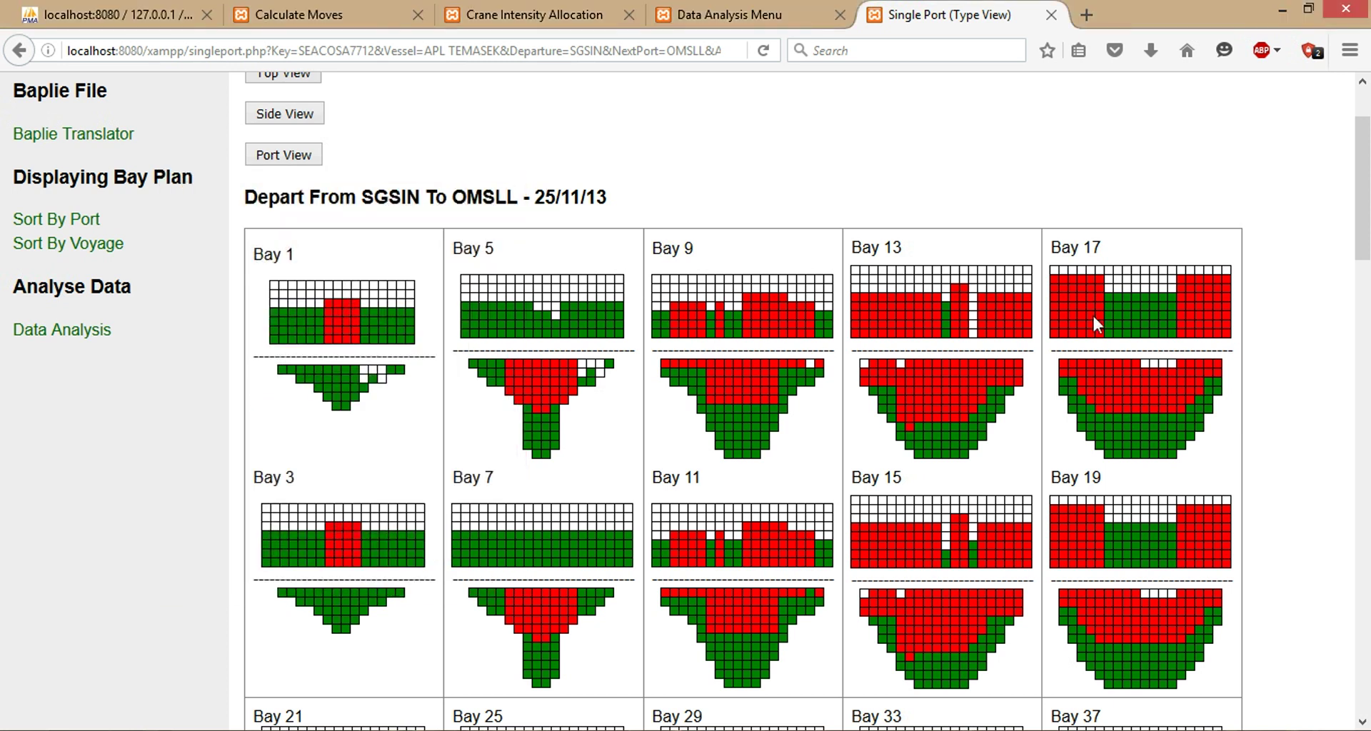
{"action": "scroll", "coordinate": [662, 393], "scroll_direction": "up", "scroll_amount": 2}
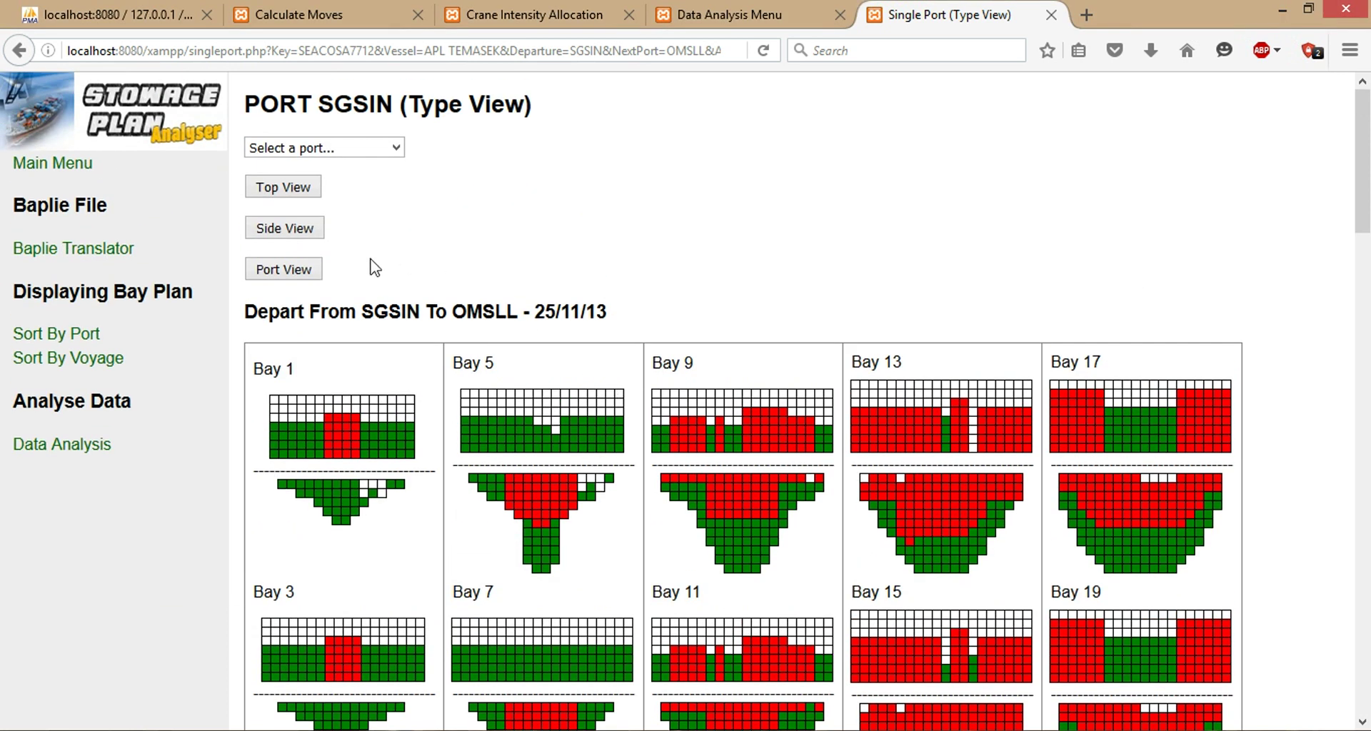
- Switch the bay plan to Port View, inspect a DEHAM-bound container, then go to the Voyage Main Menu
{"action": "left_click", "coordinate": [309, 275]}
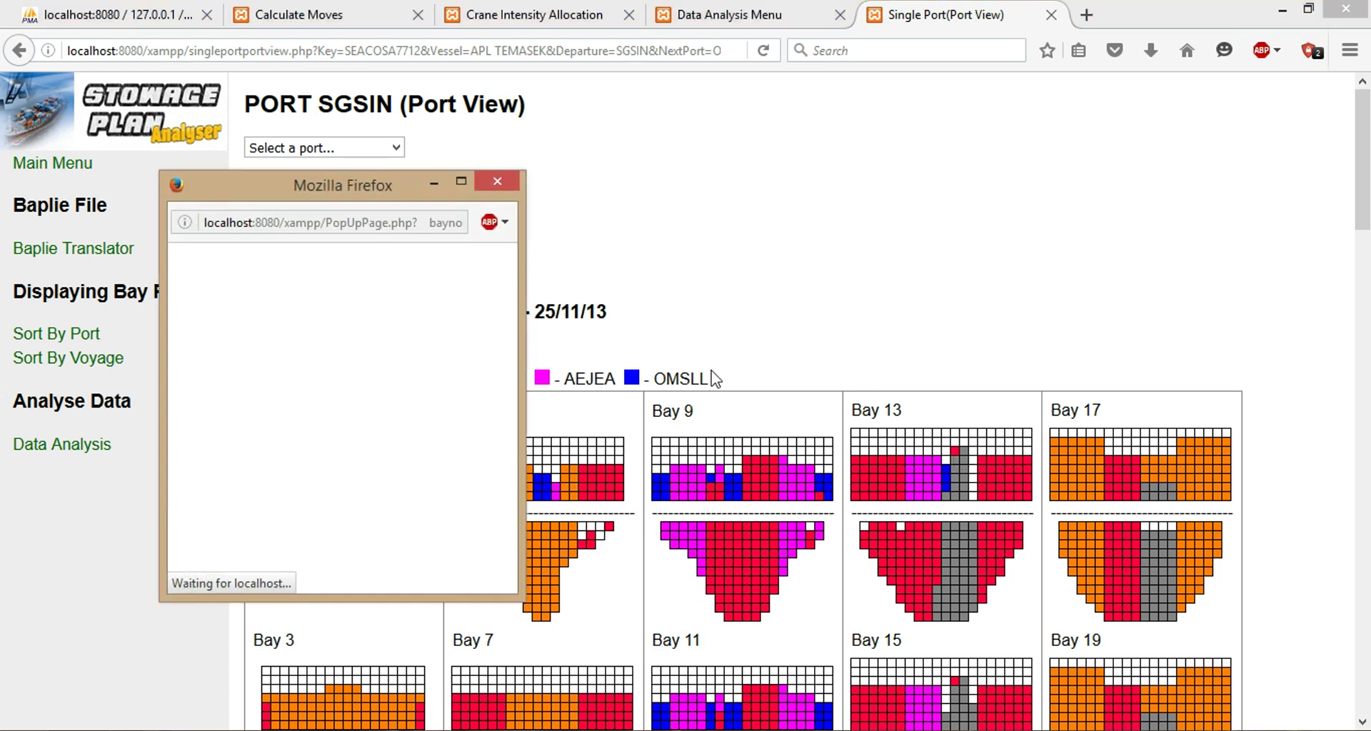
{"action": "double_click", "coordinate": [334, 335]}
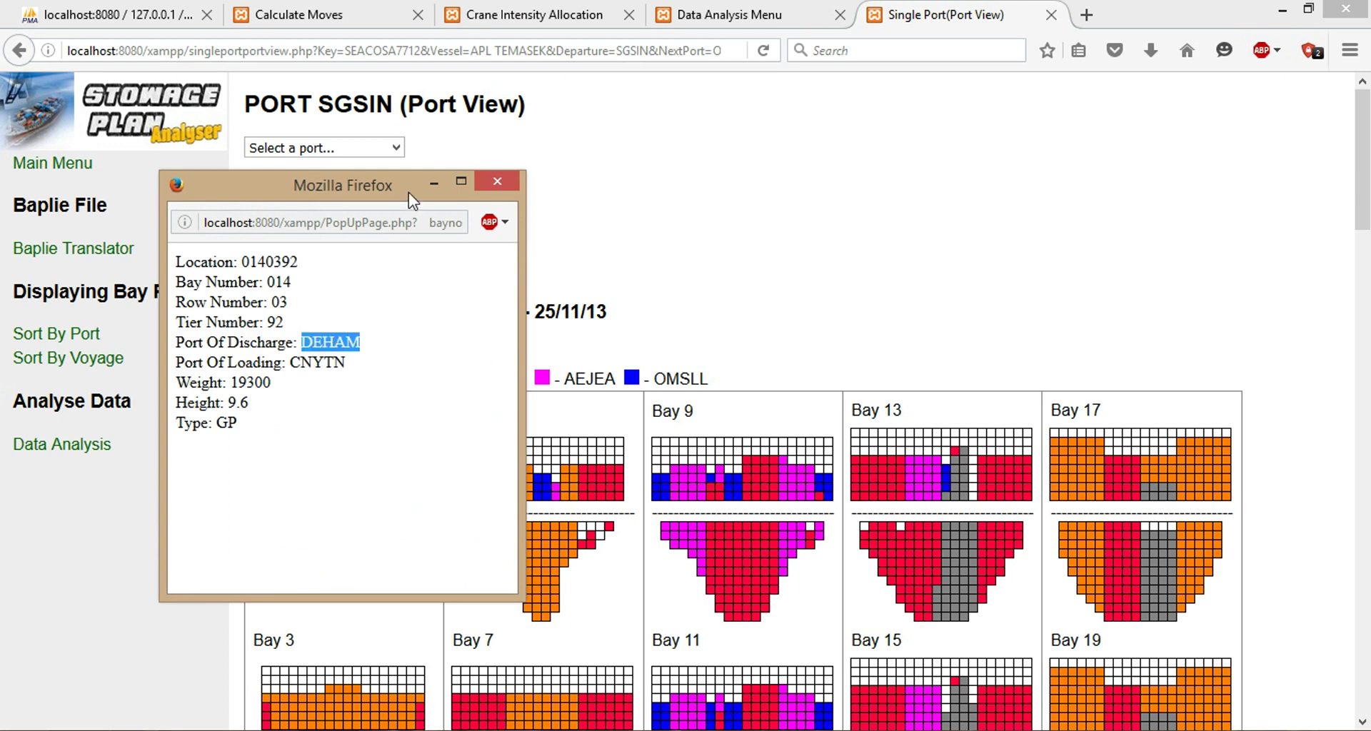
{"action": "left_click_drag", "start_coordinate": [408, 192], "coordinate": [324, 362]}
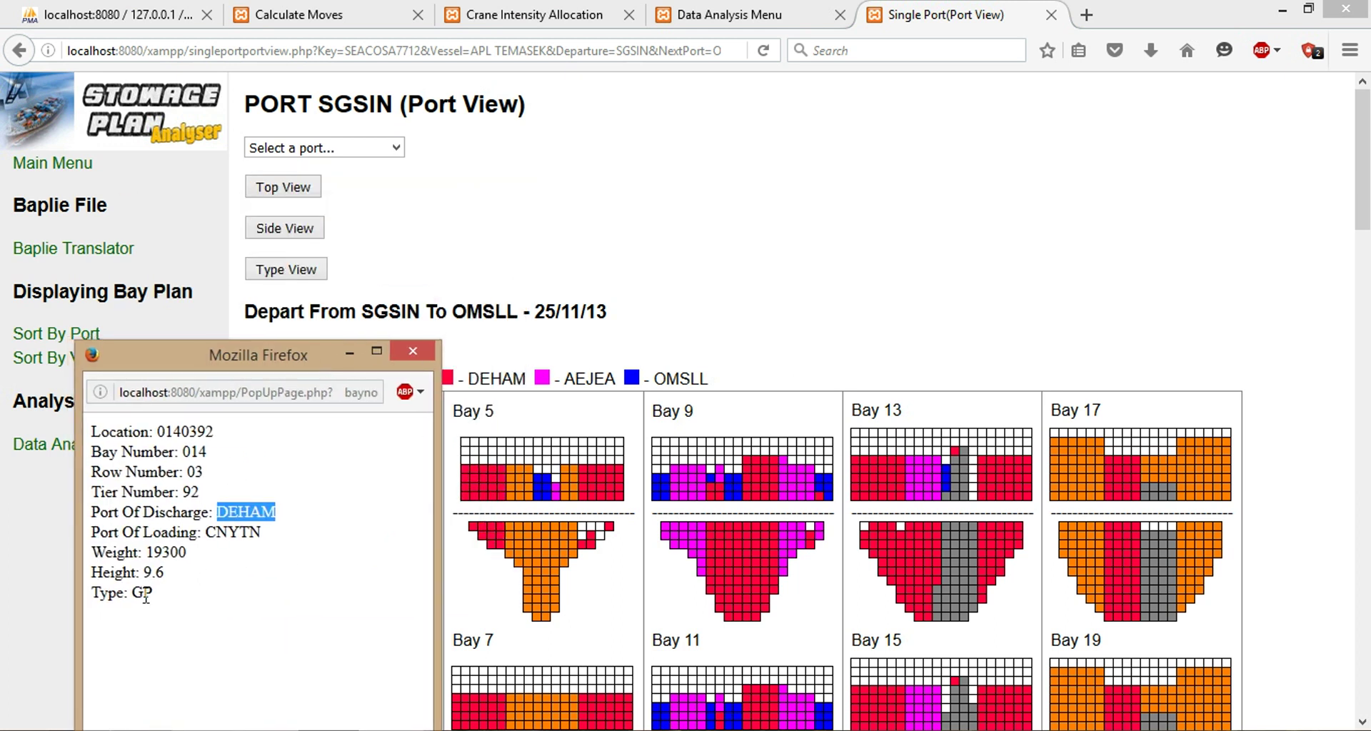
{"action": "left_click_drag", "start_coordinate": [294, 564], "coordinate": [154, 603]}
{"action": "left_click", "coordinate": [418, 349]}
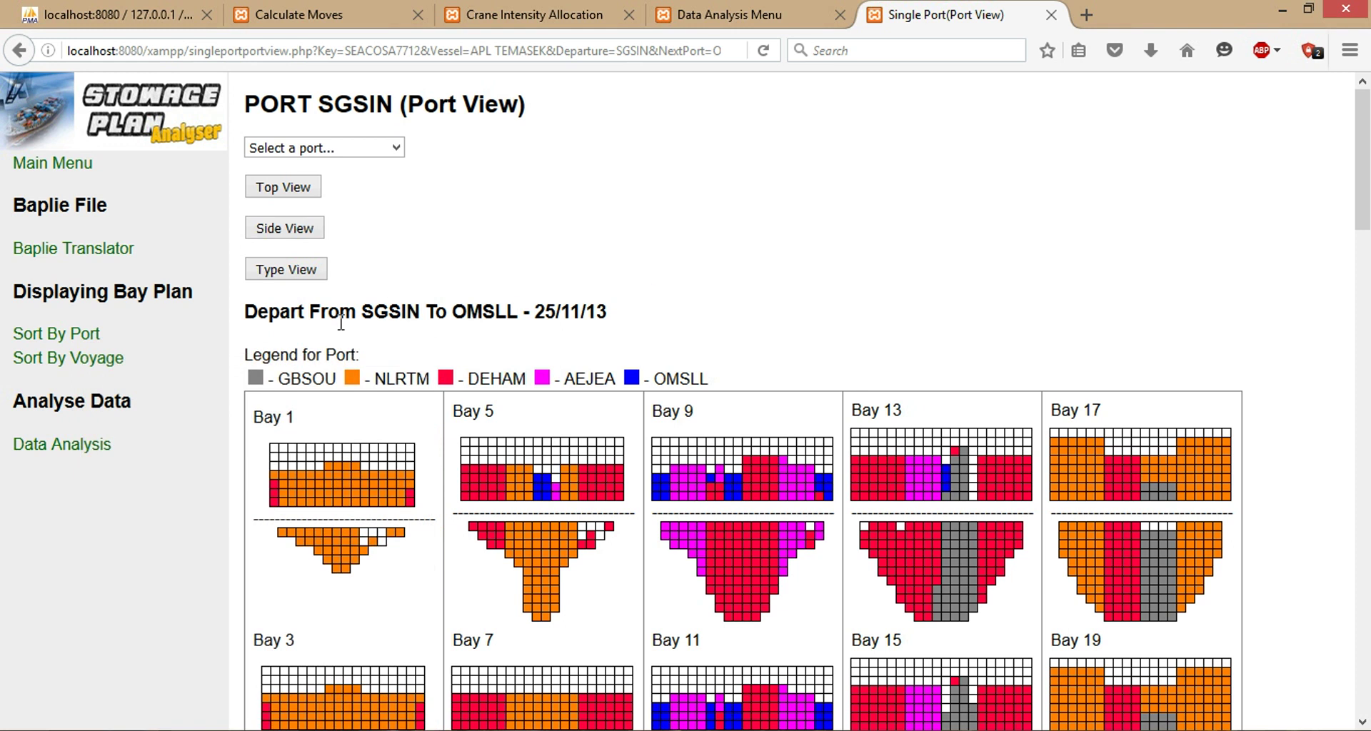
{"action": "left_click", "coordinate": [89, 359]}
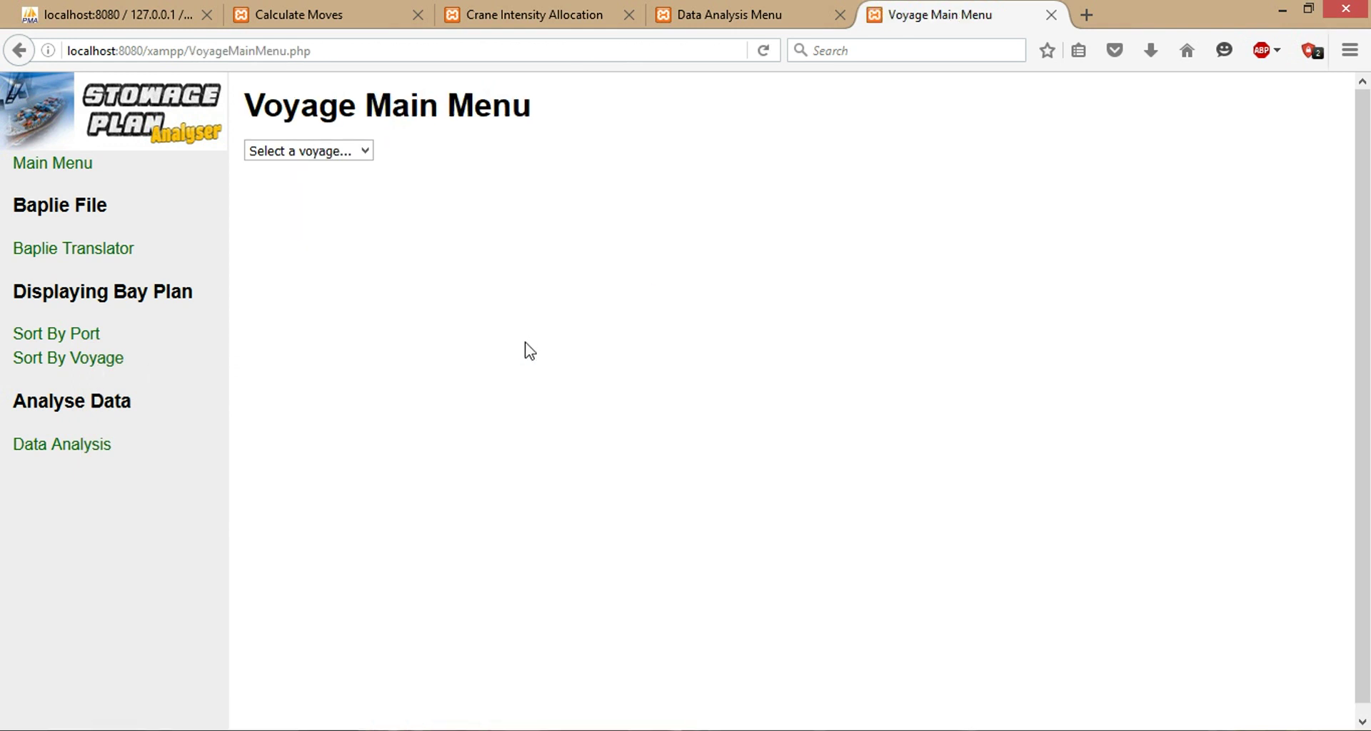
- Select voyage 8 and review its HKHKG, CNTAO and CNYAN port legs
{"action": "left_click", "coordinate": [364, 152]}
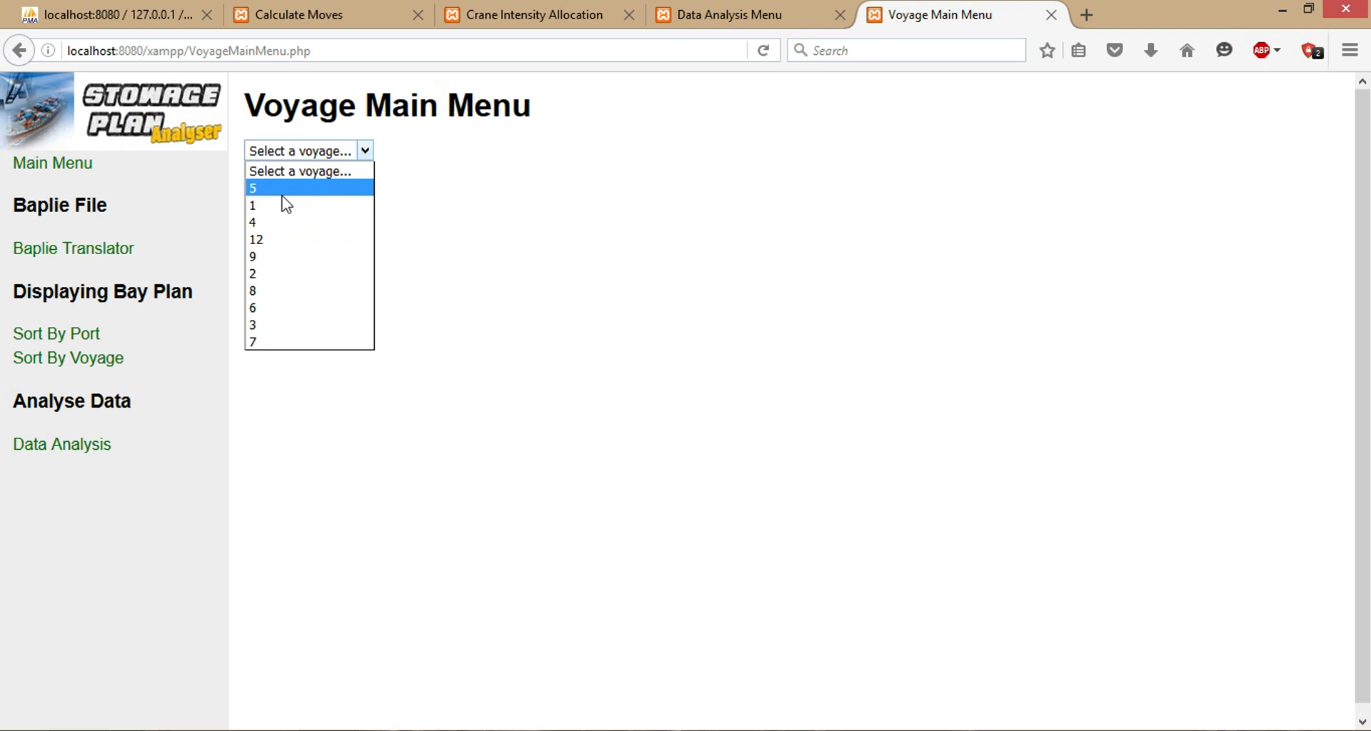
{"action": "left_click", "coordinate": [292, 292]}
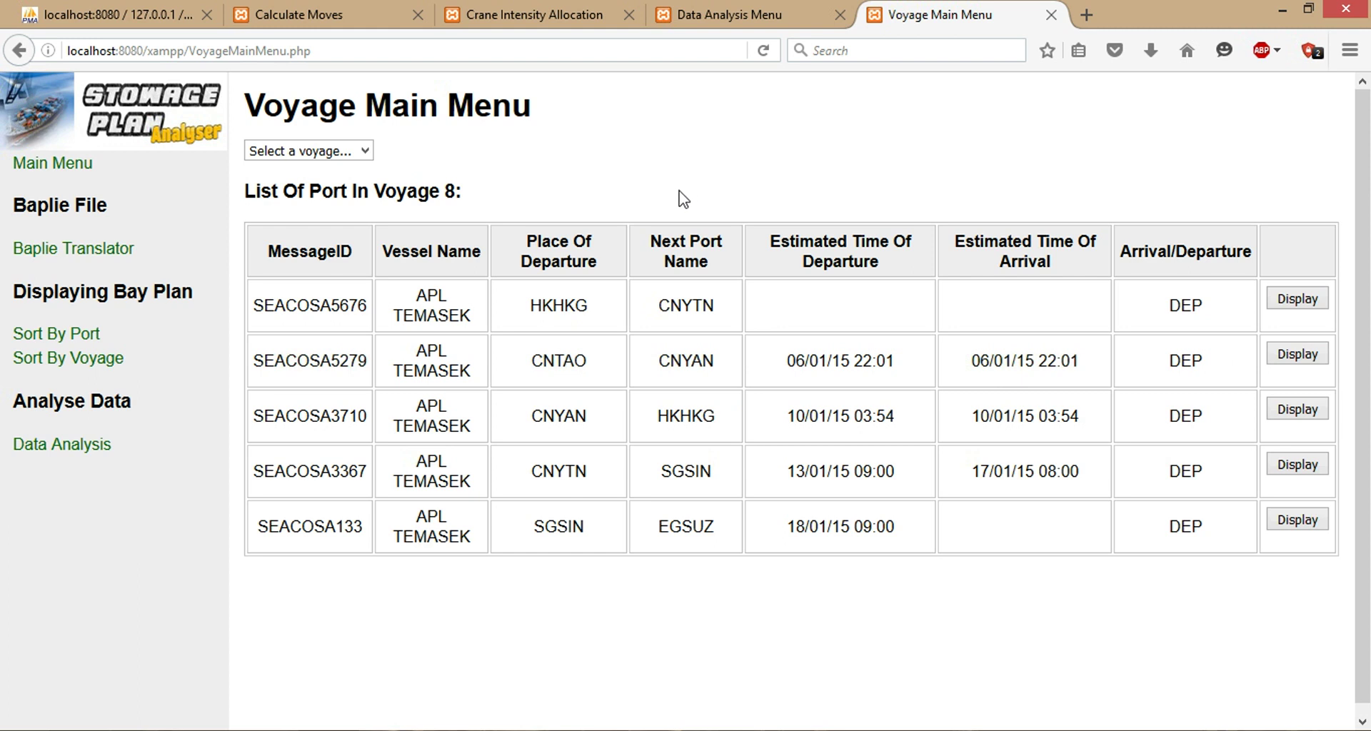
{"action": "double_click", "coordinate": [559, 360]}
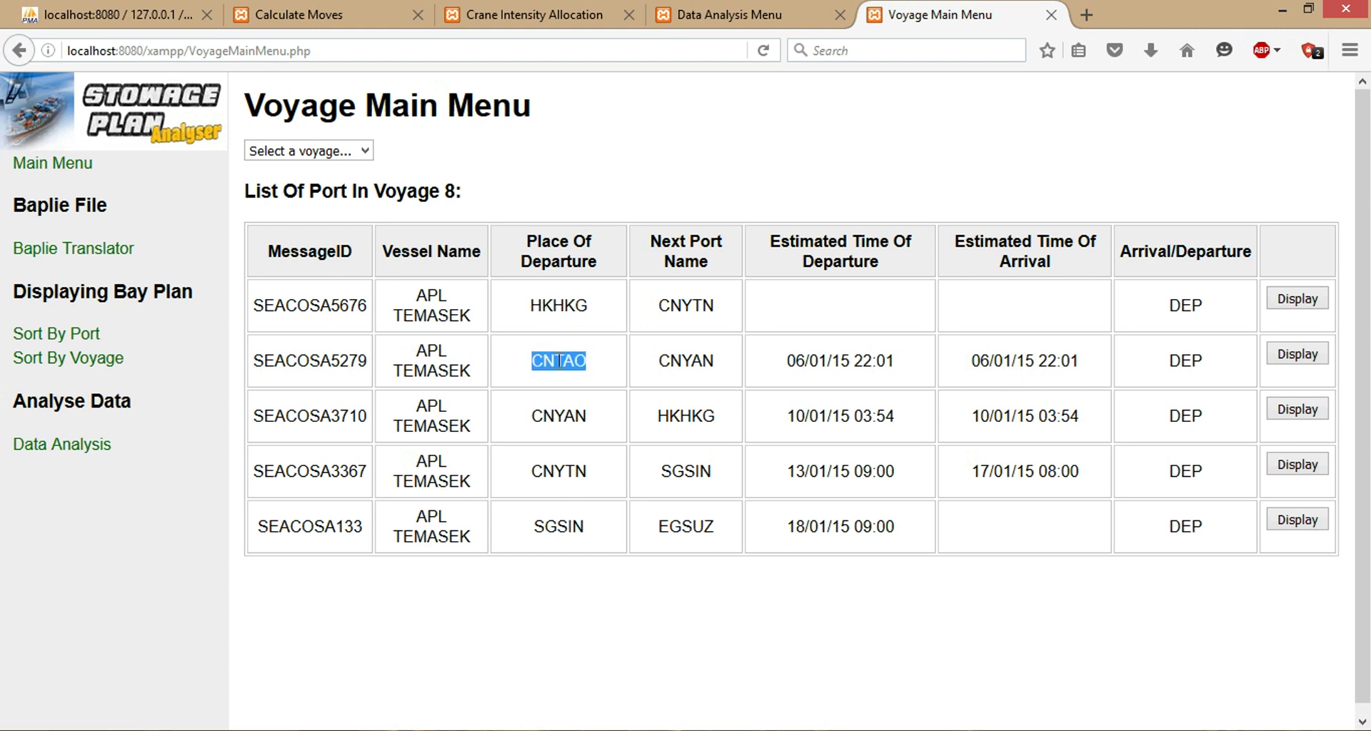
{"action": "double_click", "coordinate": [687, 361]}
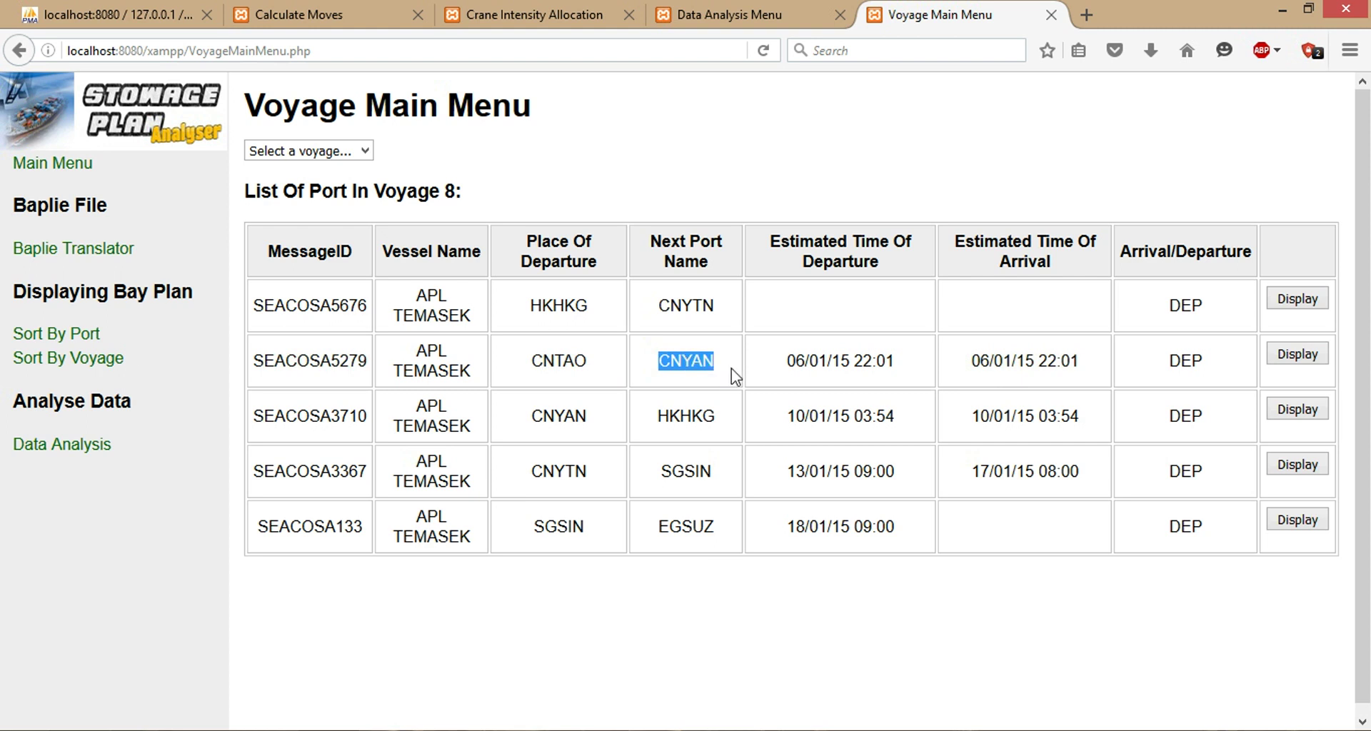
{"action": "double_click", "coordinate": [563, 415]}
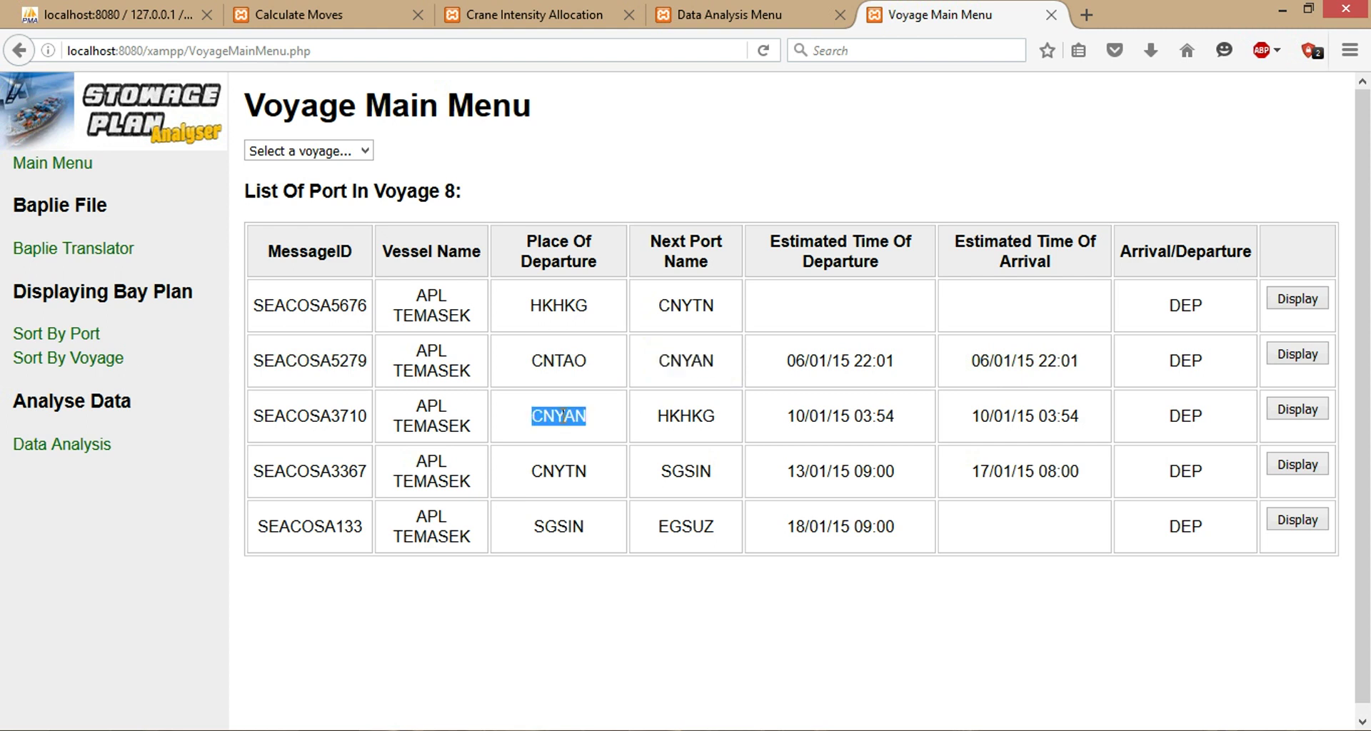
{"action": "double_click", "coordinate": [685, 415]}
{"action": "double_click", "coordinate": [572, 302]}
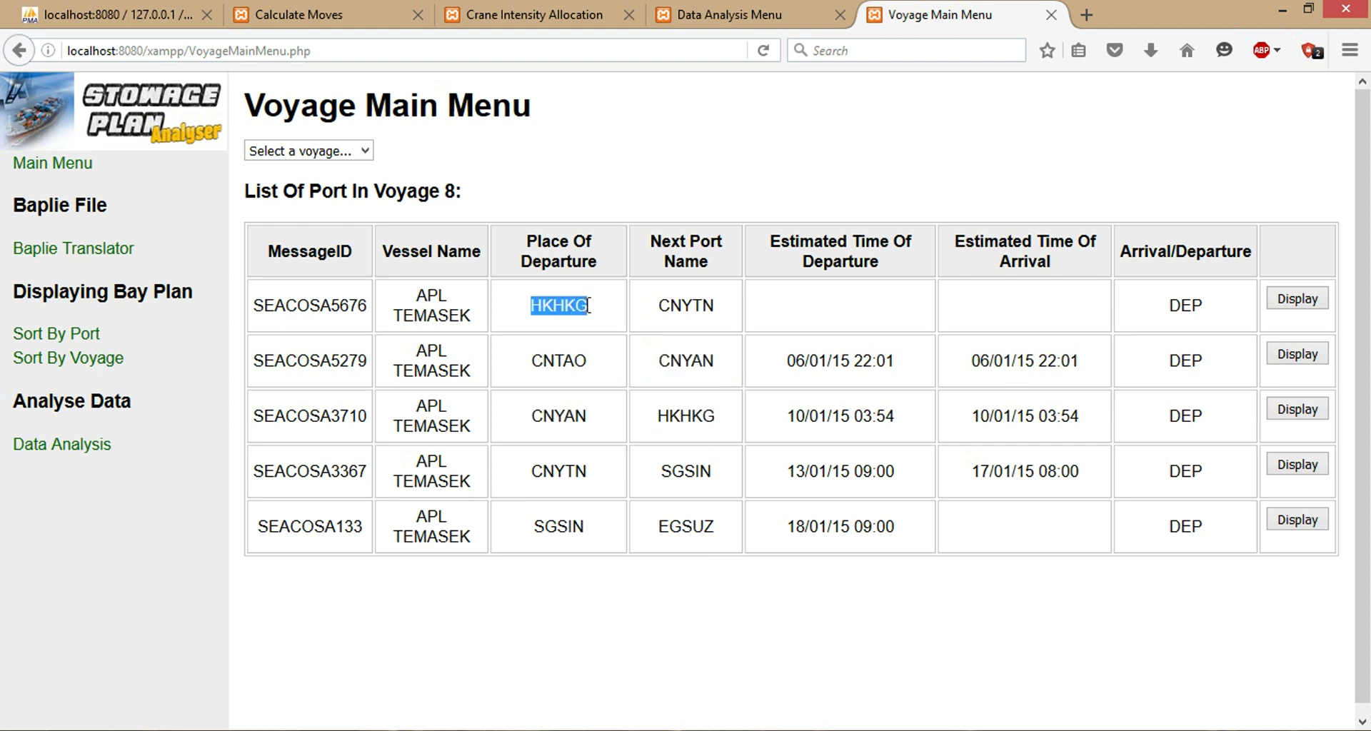
{"action": "double_click", "coordinate": [698, 308]}
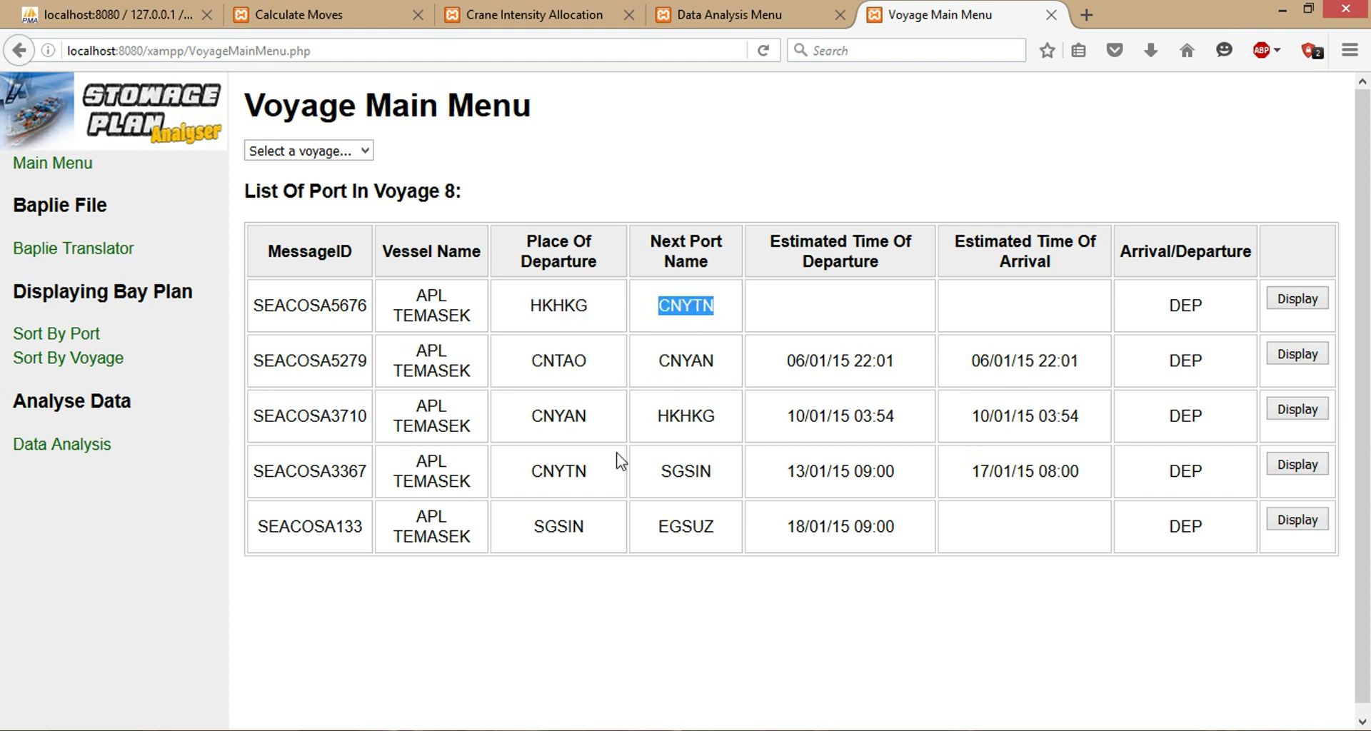
- Review the SGSIN legs and display the SGSIN to EGSUZ bay plan
{"action": "double_click", "coordinate": [697, 469]}
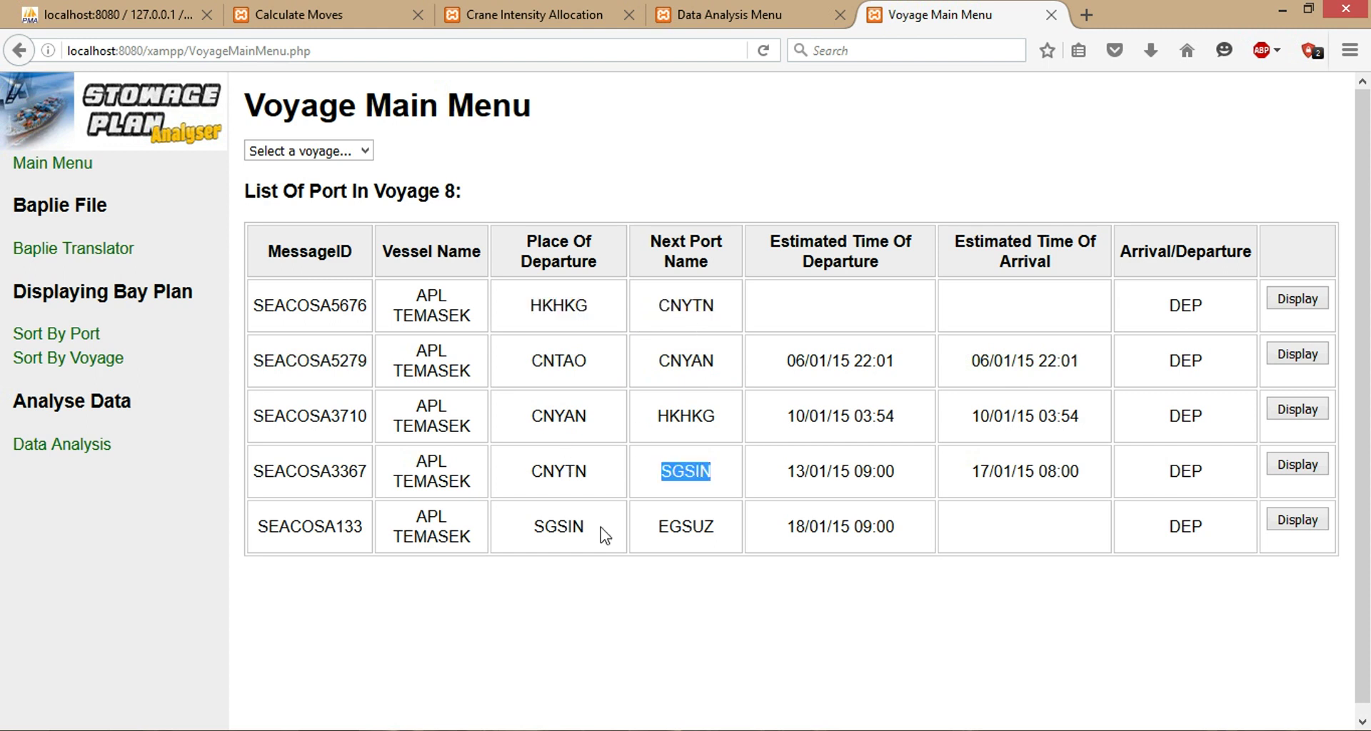
{"action": "double_click", "coordinate": [551, 527]}
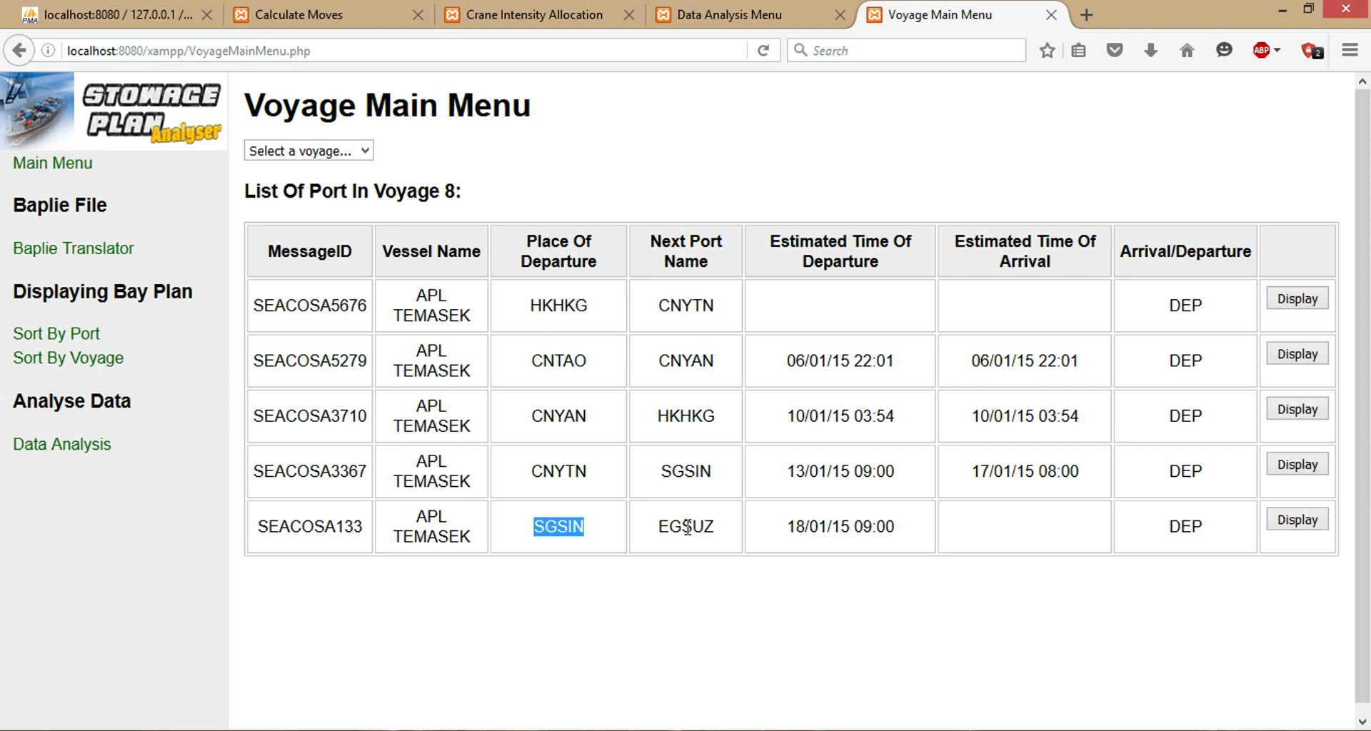
{"action": "double_click", "coordinate": [687, 527]}
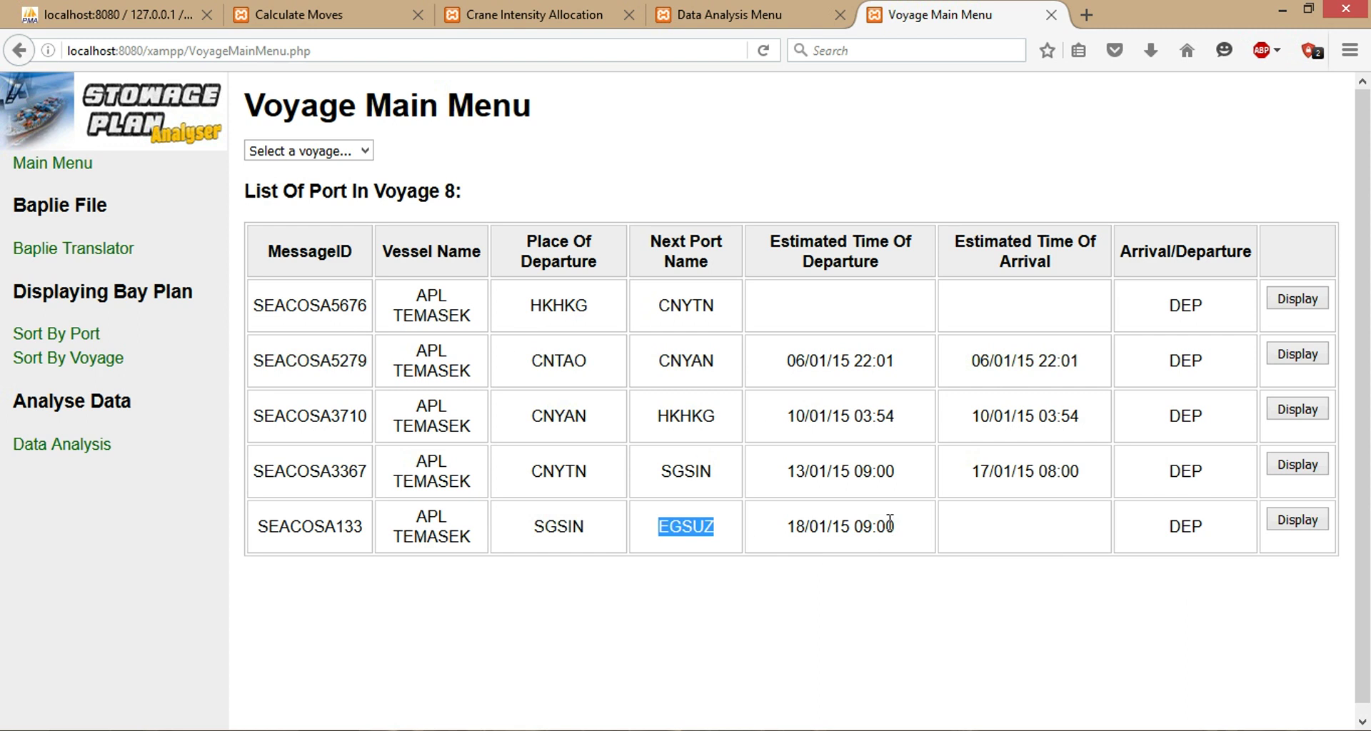
{"action": "left_click", "coordinate": [771, 580]}
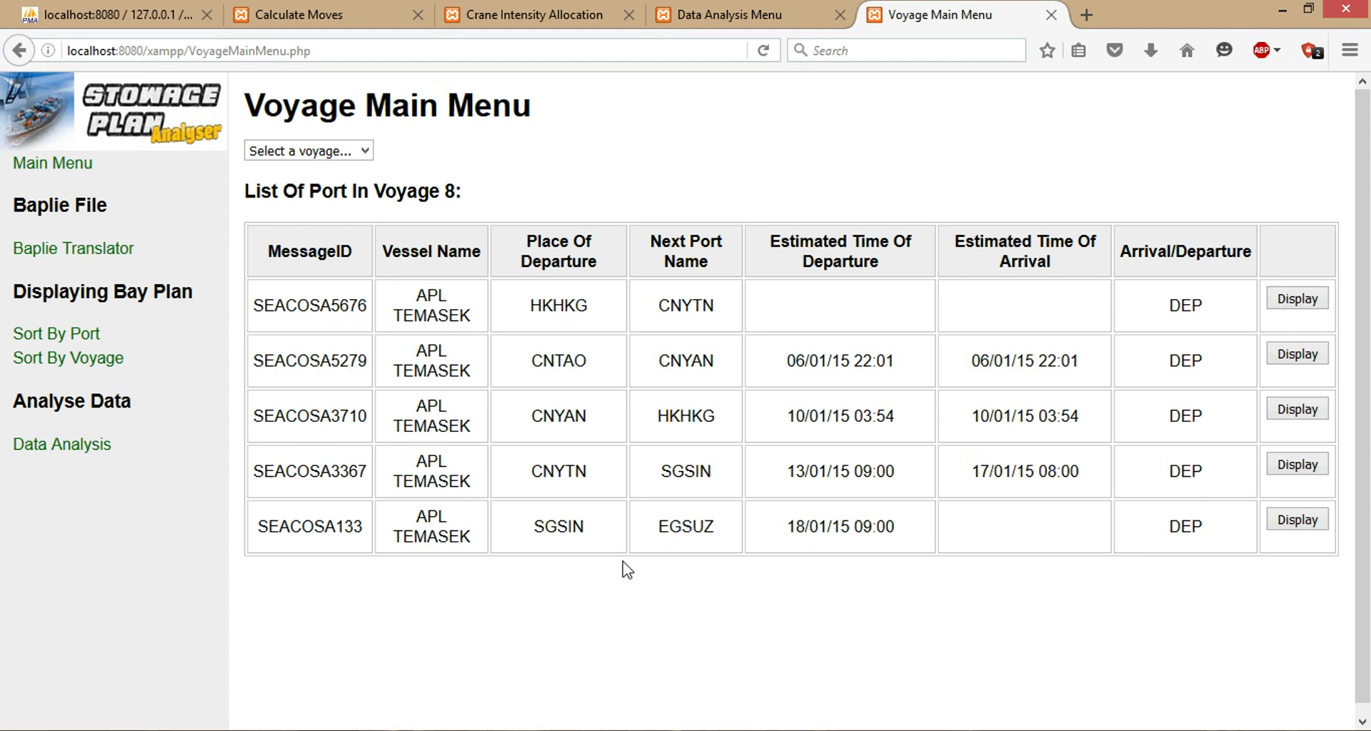
{"action": "left_click", "coordinate": [1295, 529]}
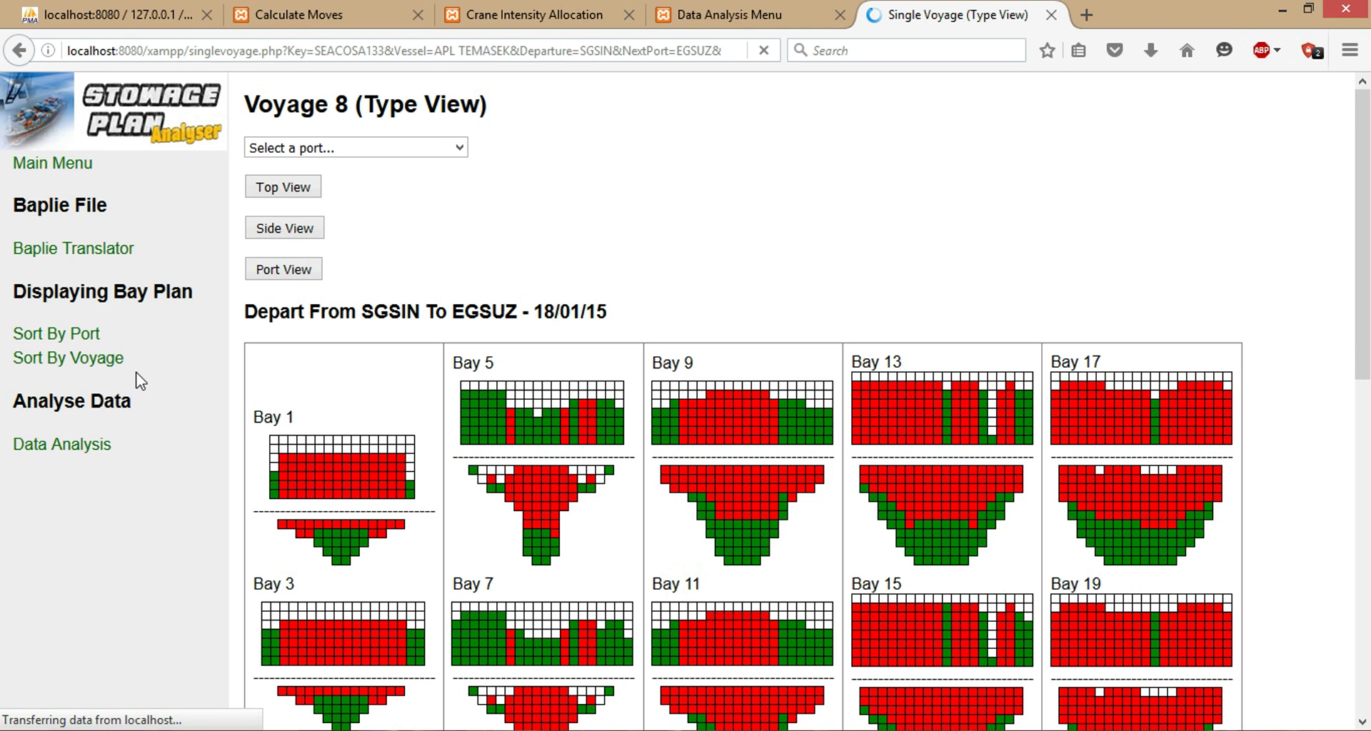
- Scroll the voyage 8 SGSIN to EGSUZ bay plan, then go to Data Analysis
{"action": "scroll", "coordinate": [78, 446], "scroll_direction": "down", "scroll_amount": 3}
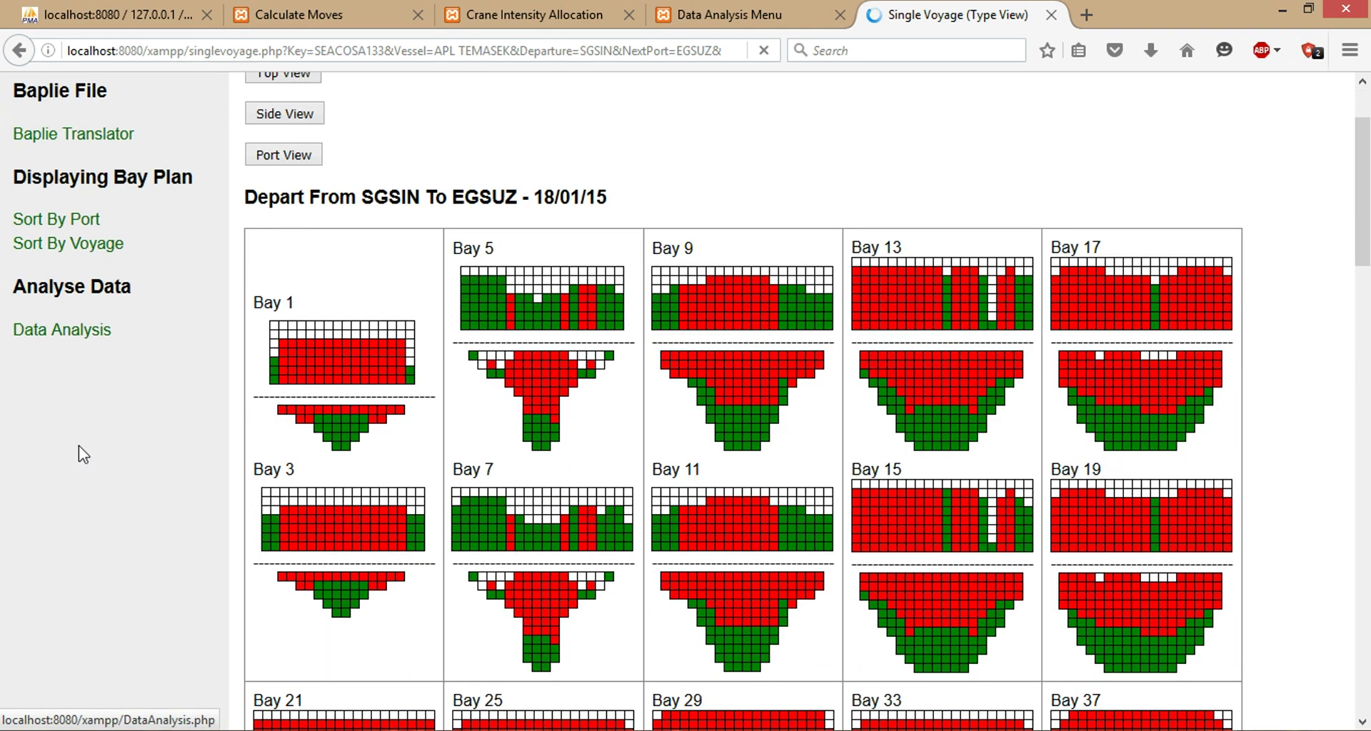
{"action": "left_click", "coordinate": [54, 333]}
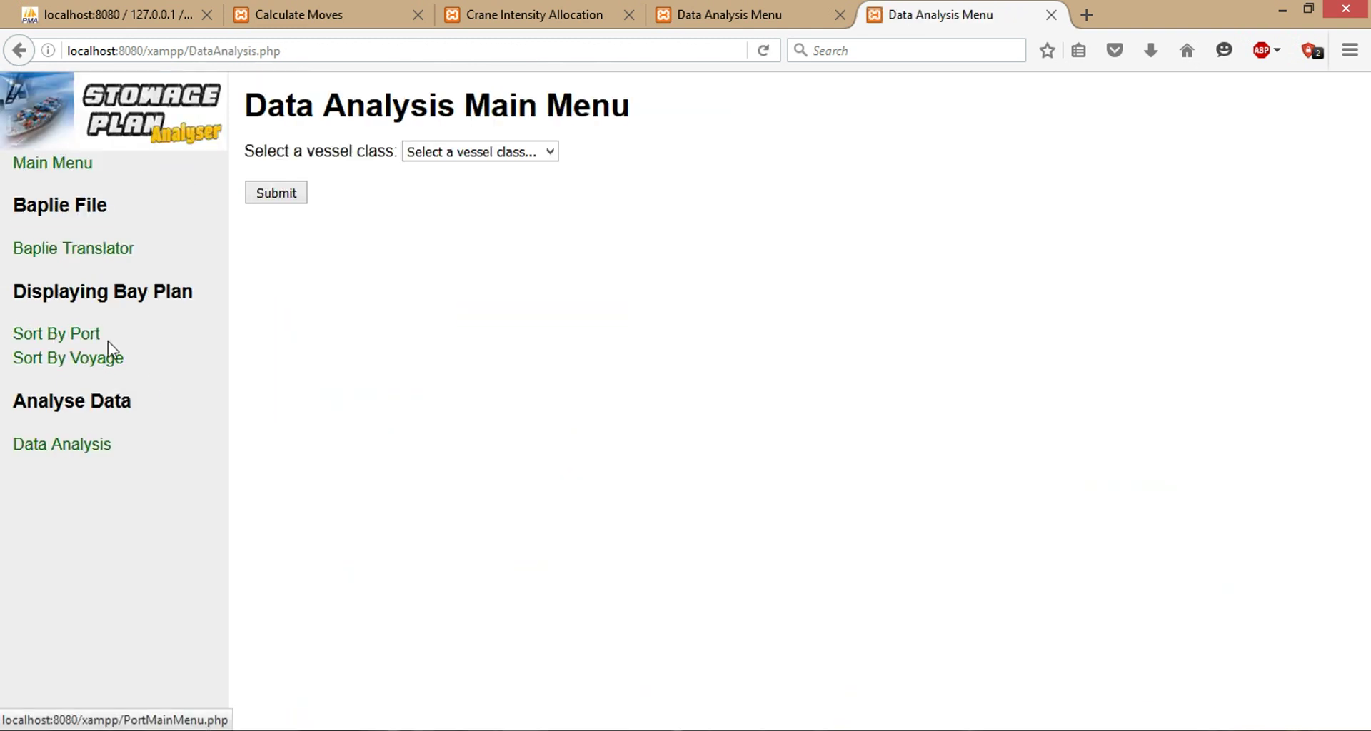
- Search APL 1 class voyages with starting port CNYTN and ending port SGSIN
{"action": "left_click", "coordinate": [534, 154]}
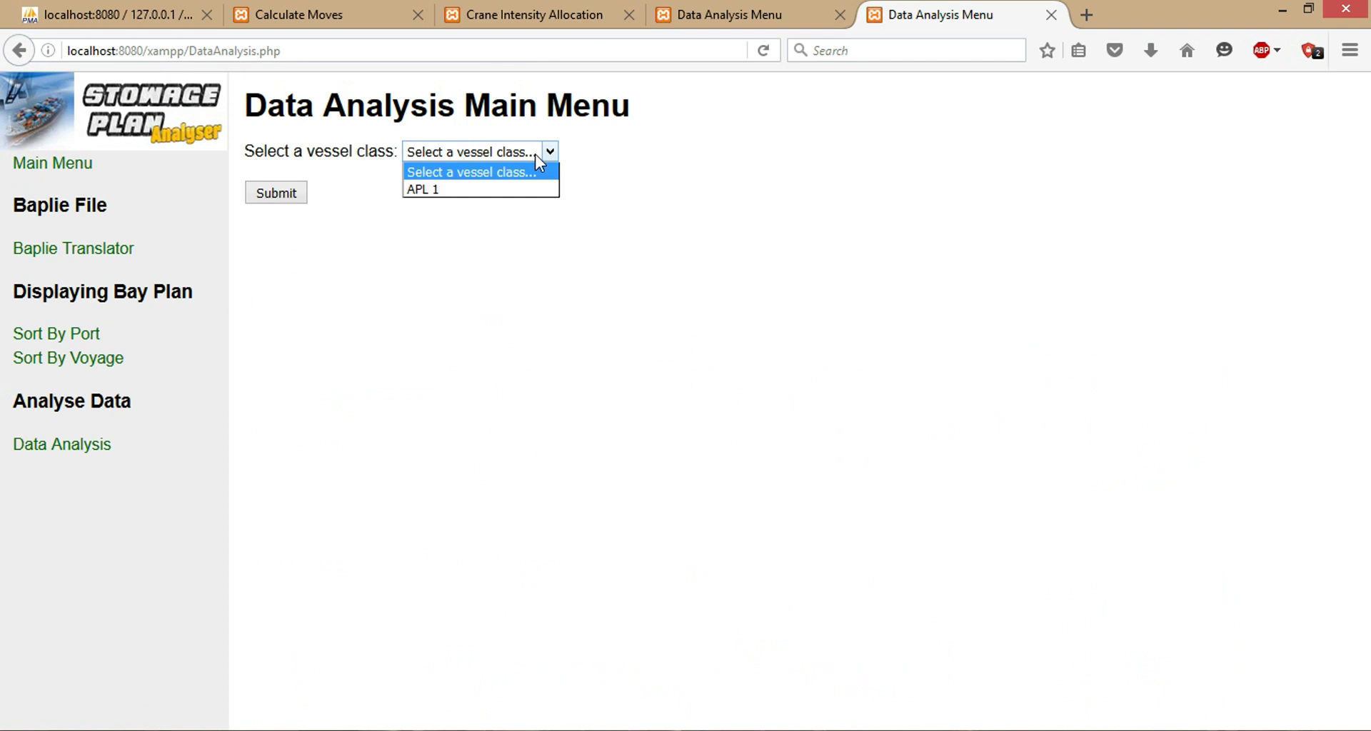
{"action": "left_click", "coordinate": [517, 191]}
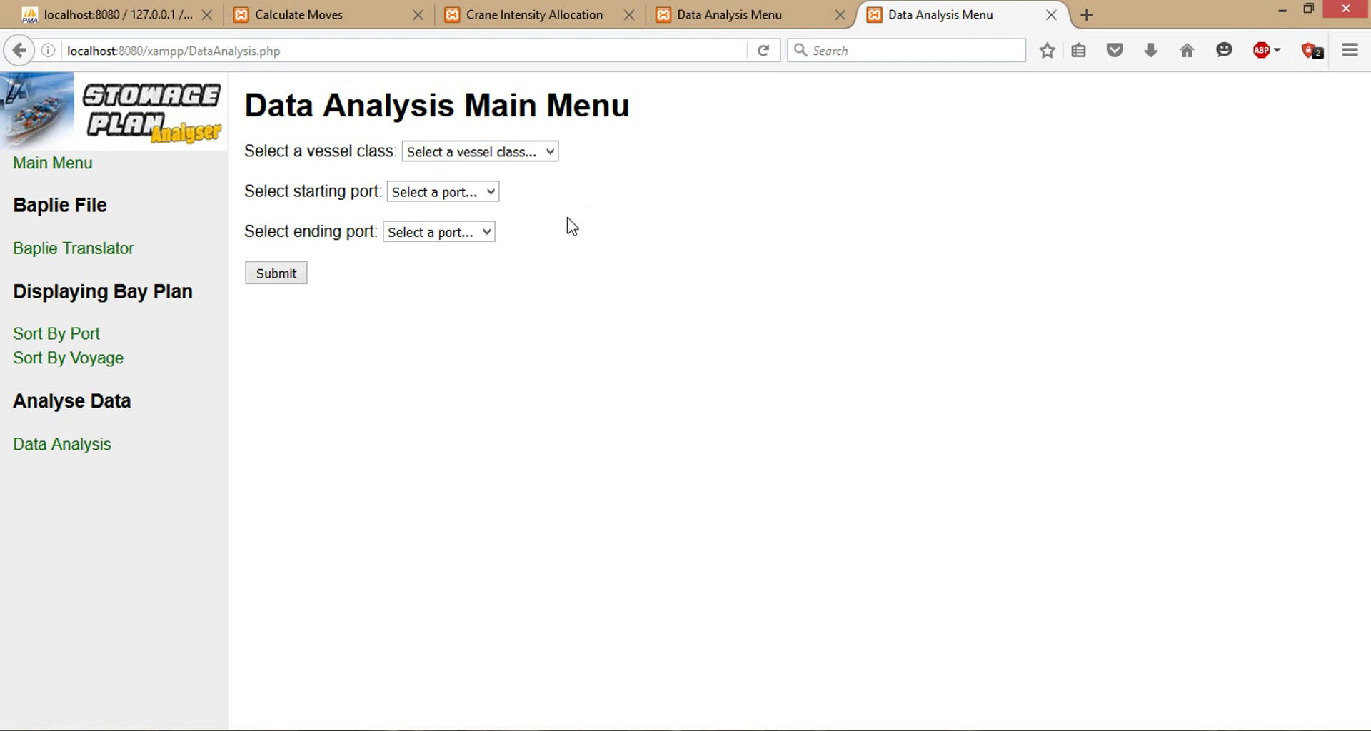
{"action": "left_click", "coordinate": [463, 199]}
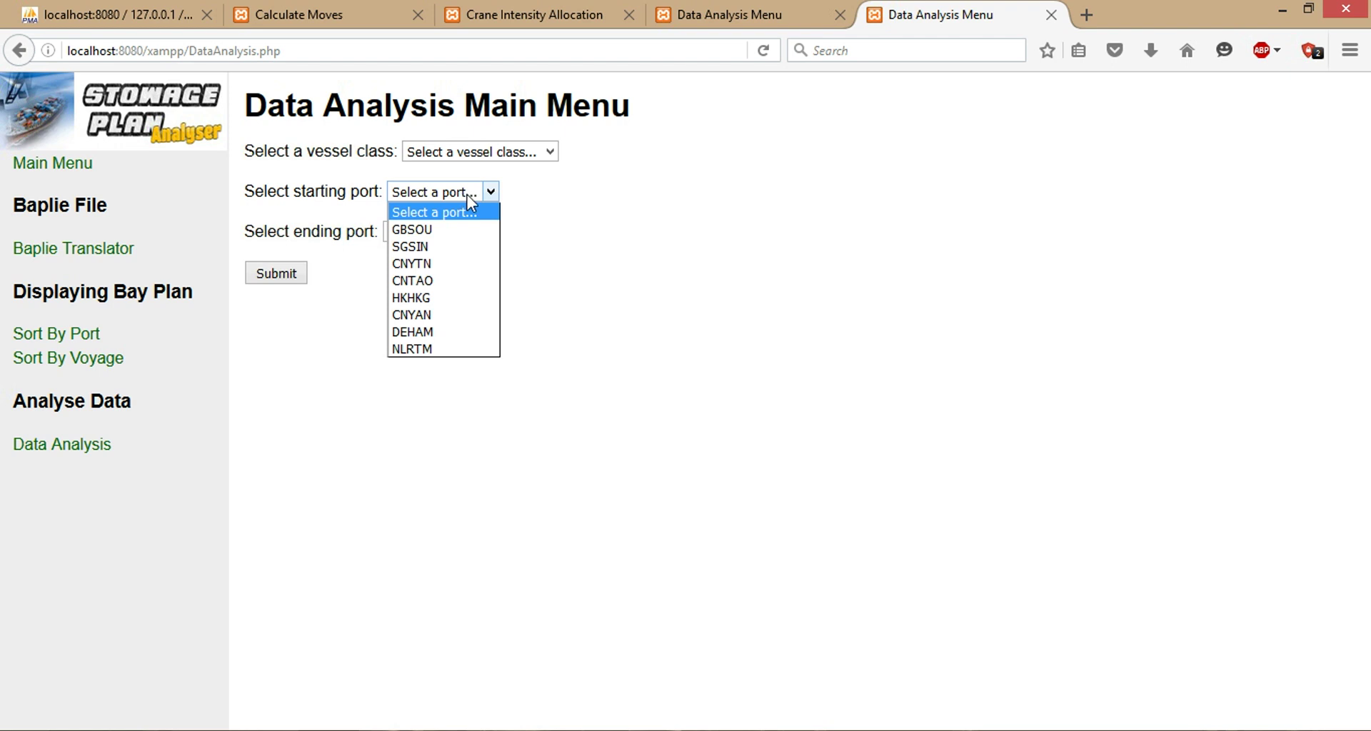
{"action": "left_click", "coordinate": [459, 265]}
{"action": "left_click", "coordinate": [449, 234]}
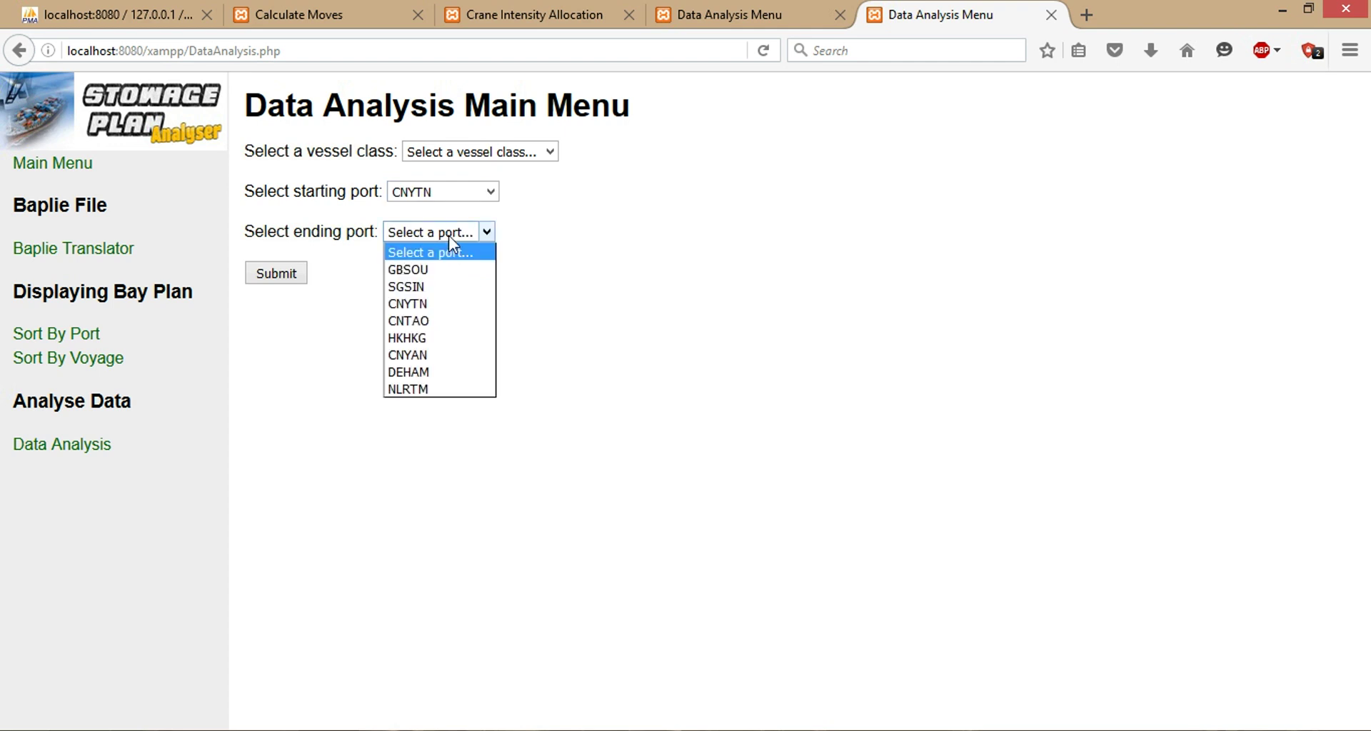
{"action": "left_click", "coordinate": [441, 288]}
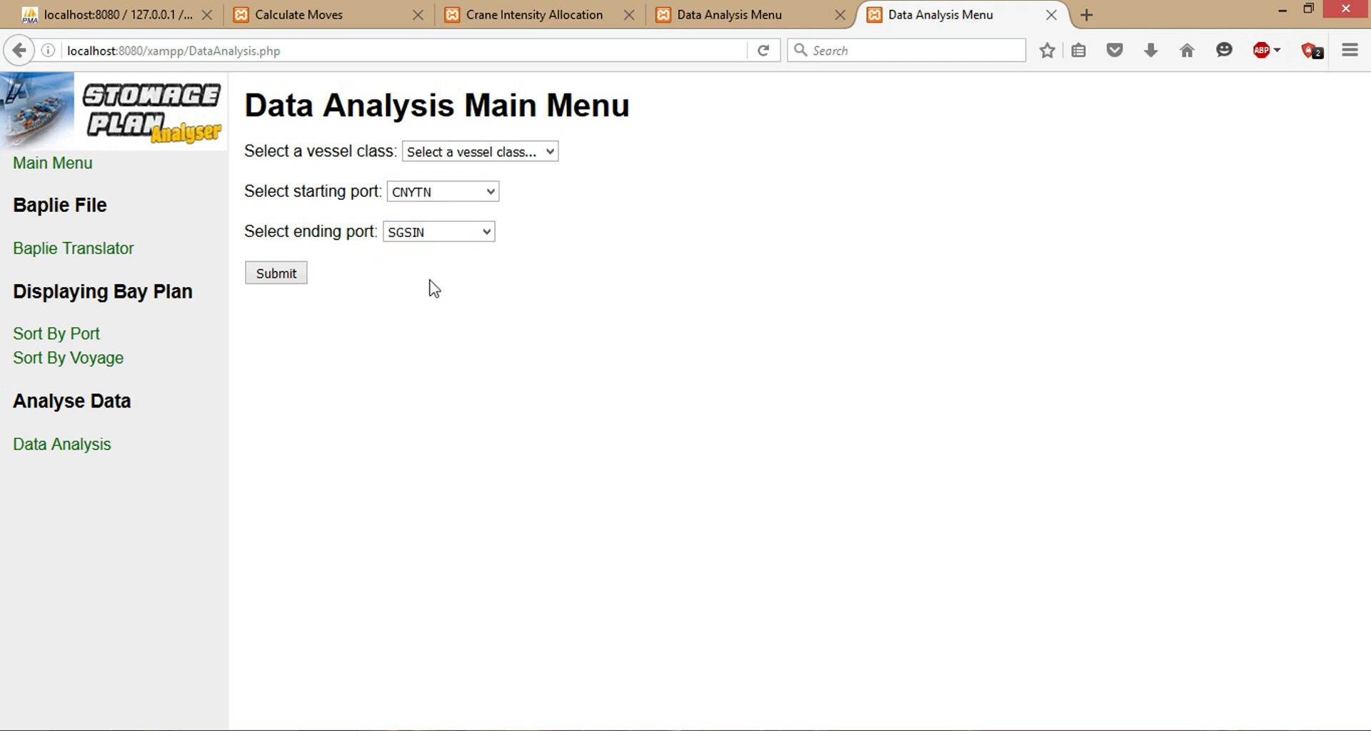
{"action": "left_click", "coordinate": [297, 278]}
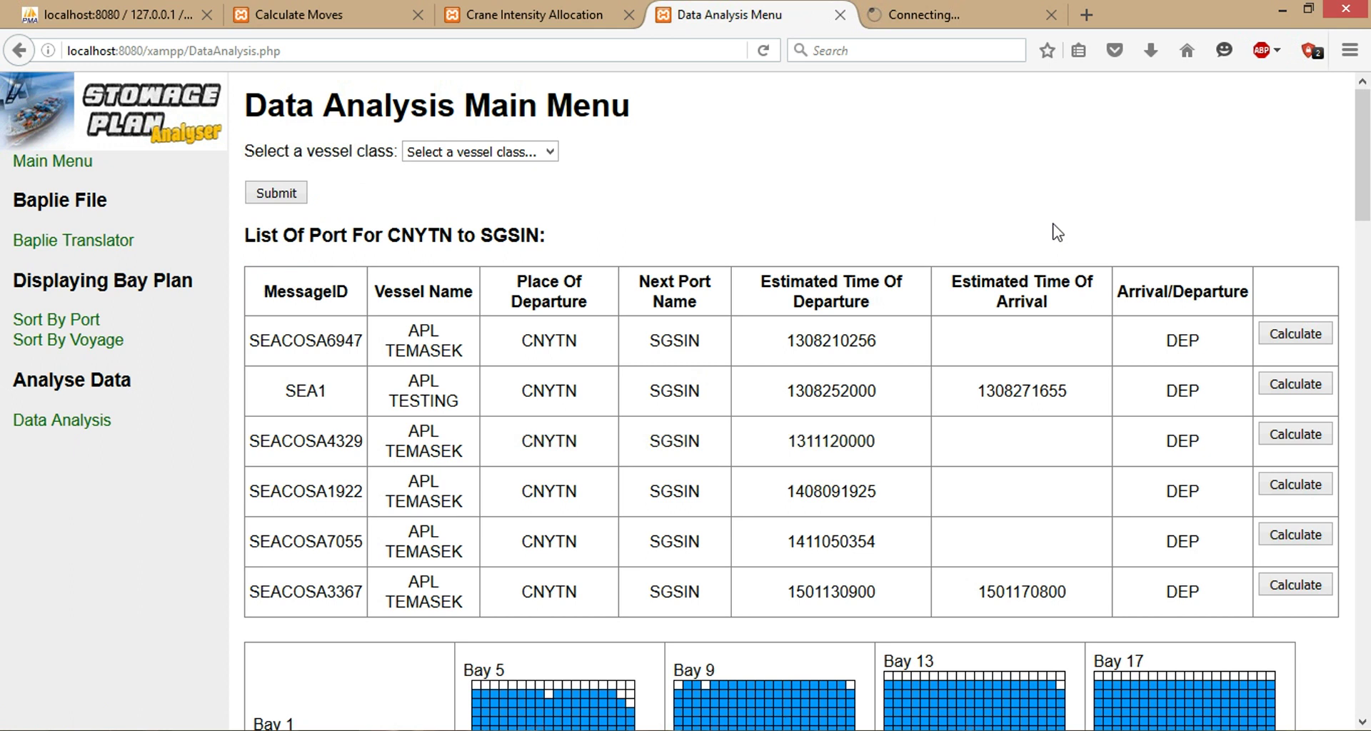
- Review the six CNYTN to SGSIN departures and open the pie chart for Bay 5 slot 0050682
{"action": "scroll", "coordinate": [913, 193], "scroll_direction": "down", "scroll_amount": 3}
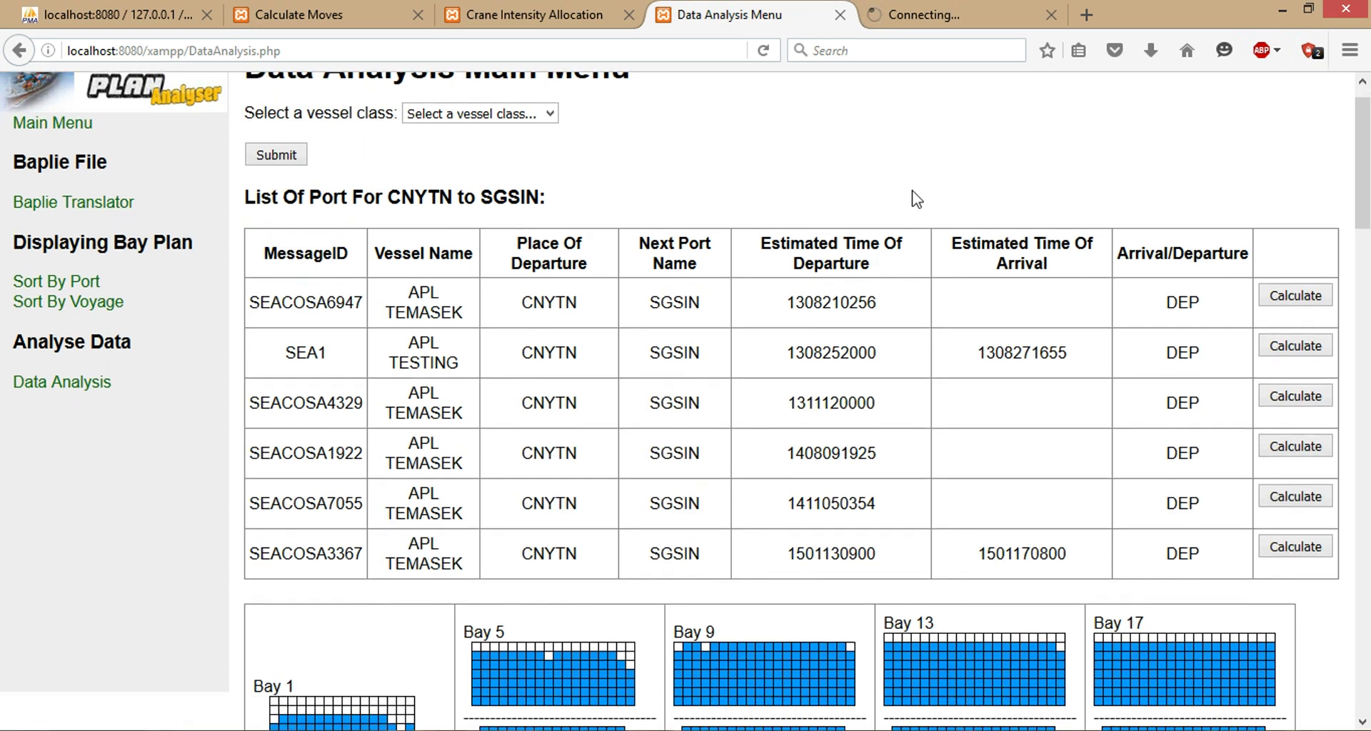
{"action": "scroll", "coordinate": [664, 203], "scroll_direction": "up", "scroll_amount": 3}
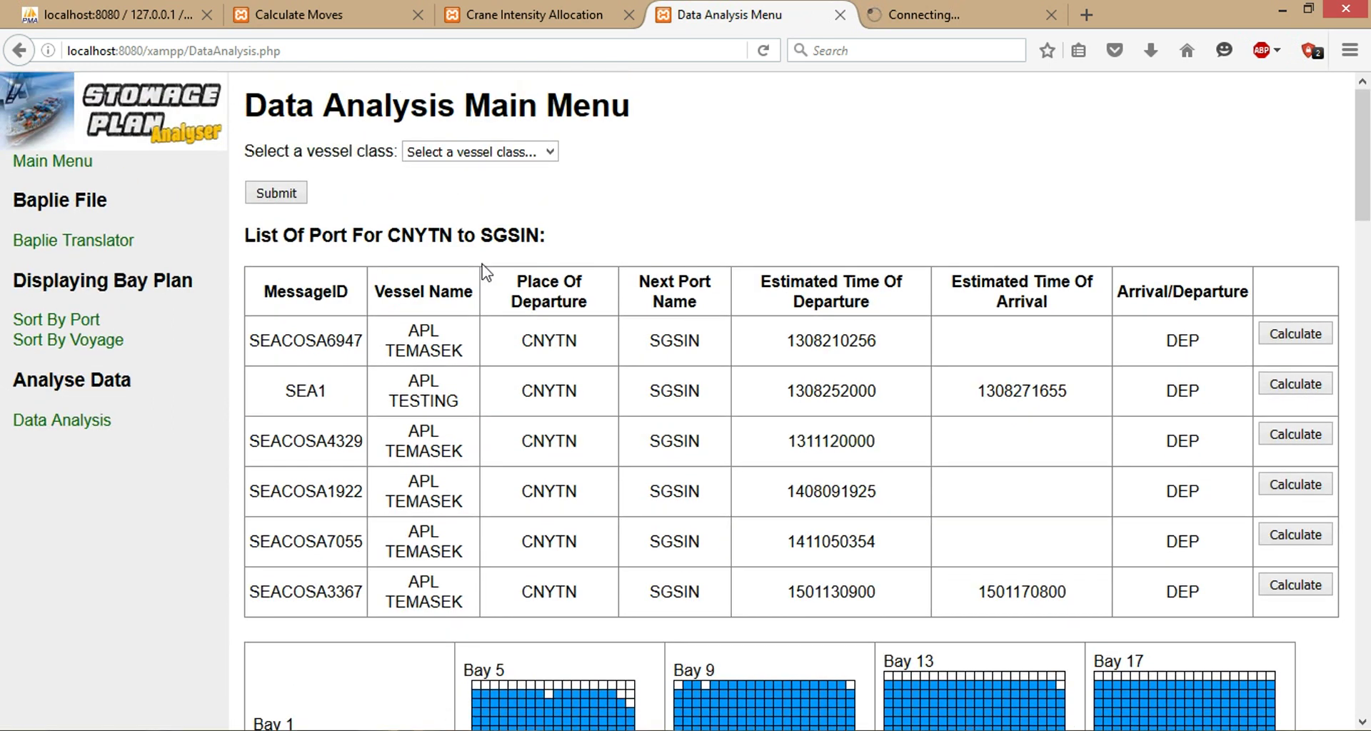
{"action": "scroll", "coordinate": [682, 268], "scroll_direction": "down", "scroll_amount": 3}
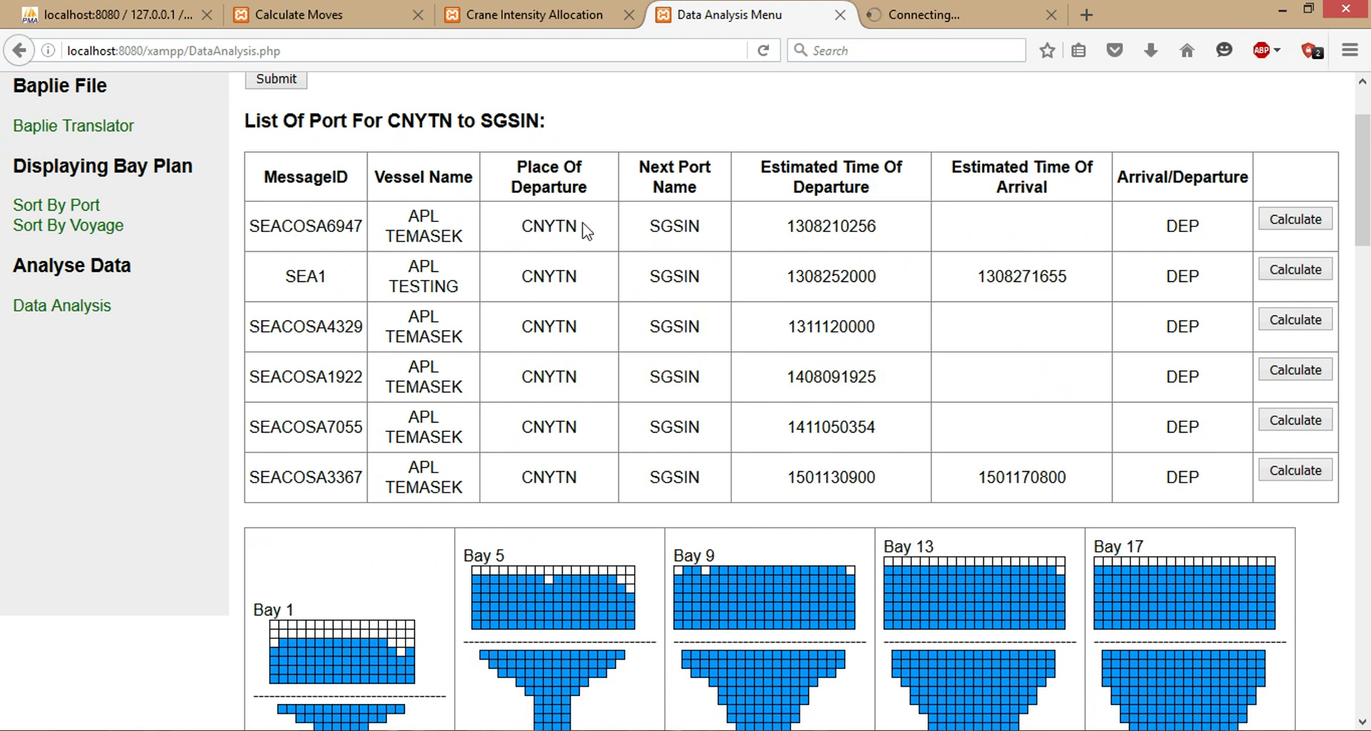
{"action": "double_click", "coordinate": [679, 227]}
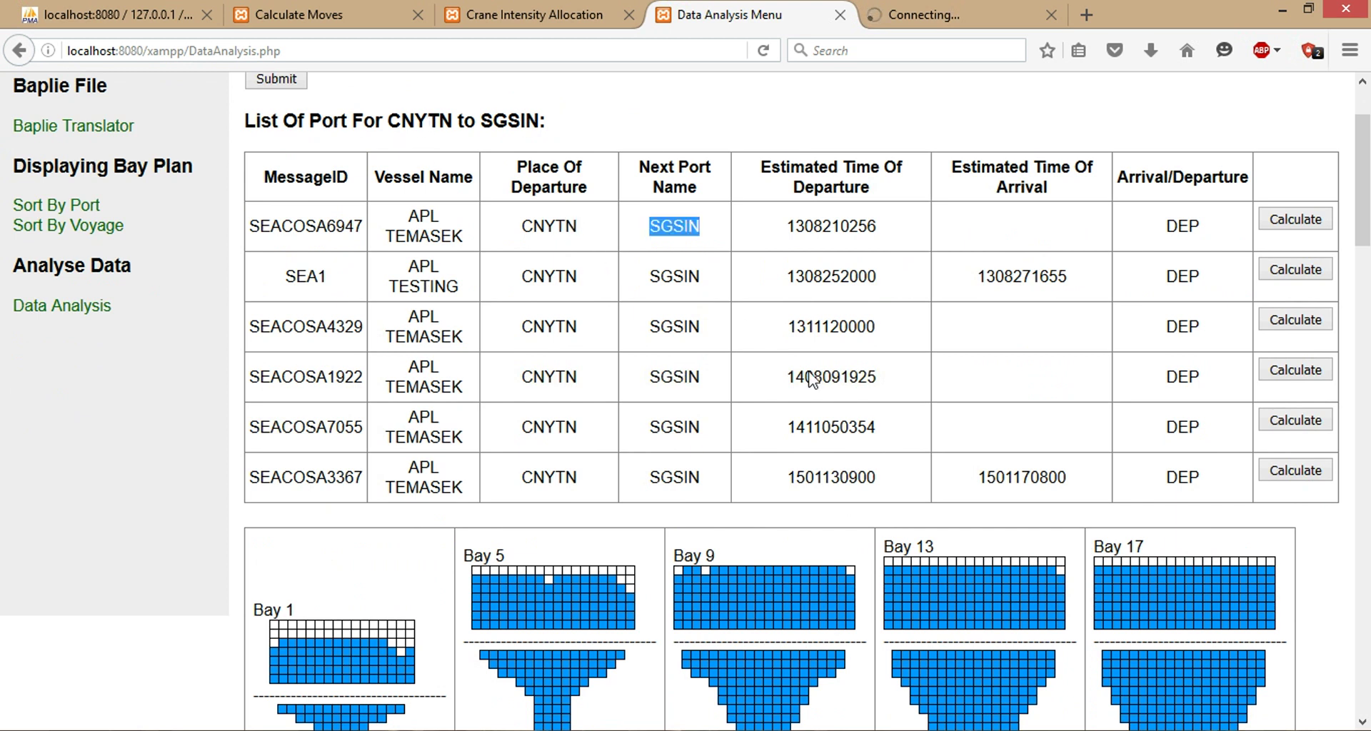
{"action": "scroll", "coordinate": [758, 413], "scroll_direction": "down", "scroll_amount": 3}
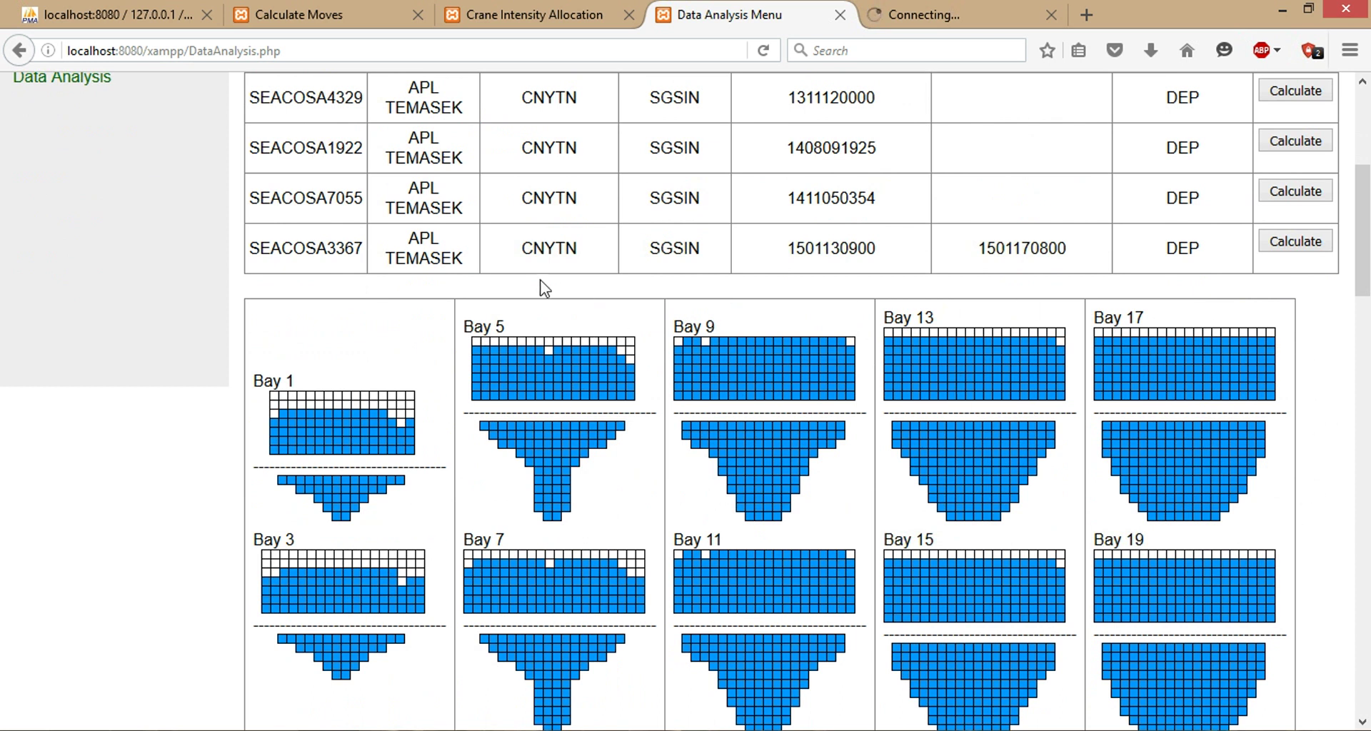
{"action": "double_click", "coordinate": [546, 250]}
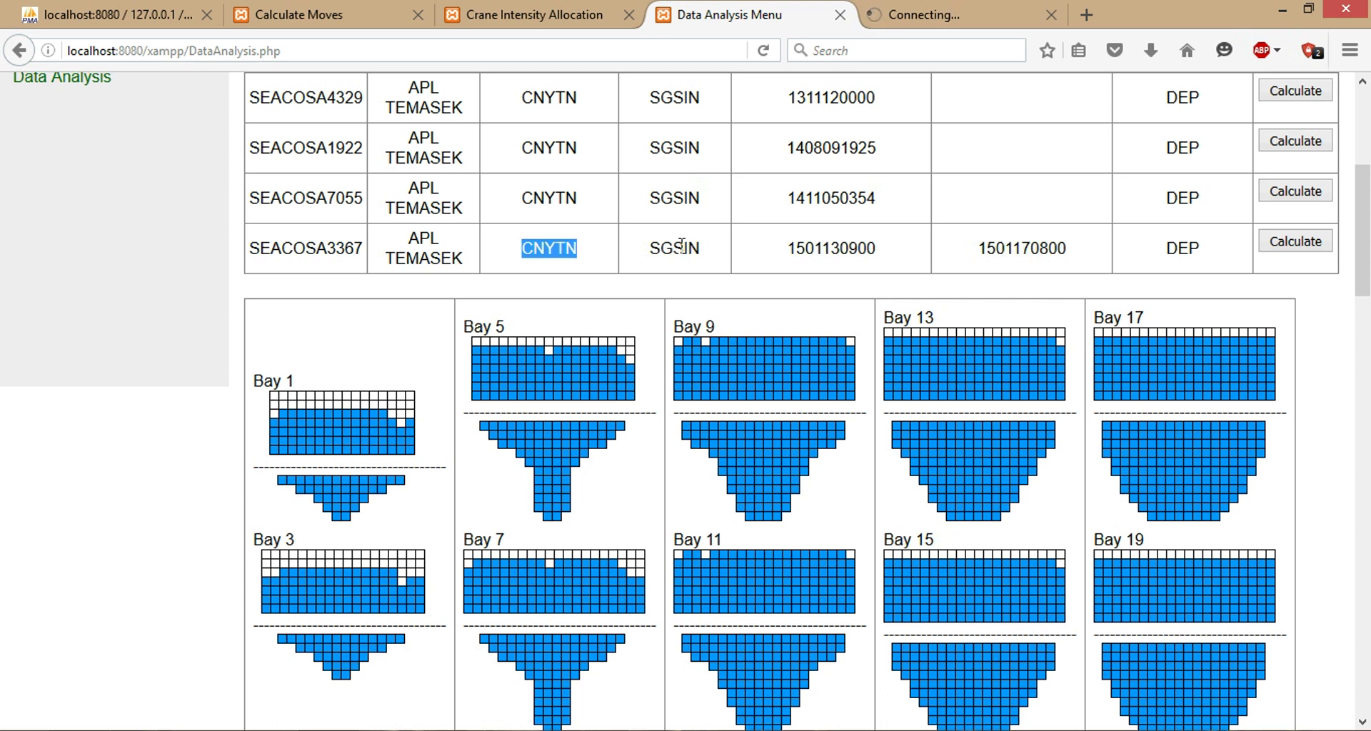
{"action": "double_click", "coordinate": [680, 246]}
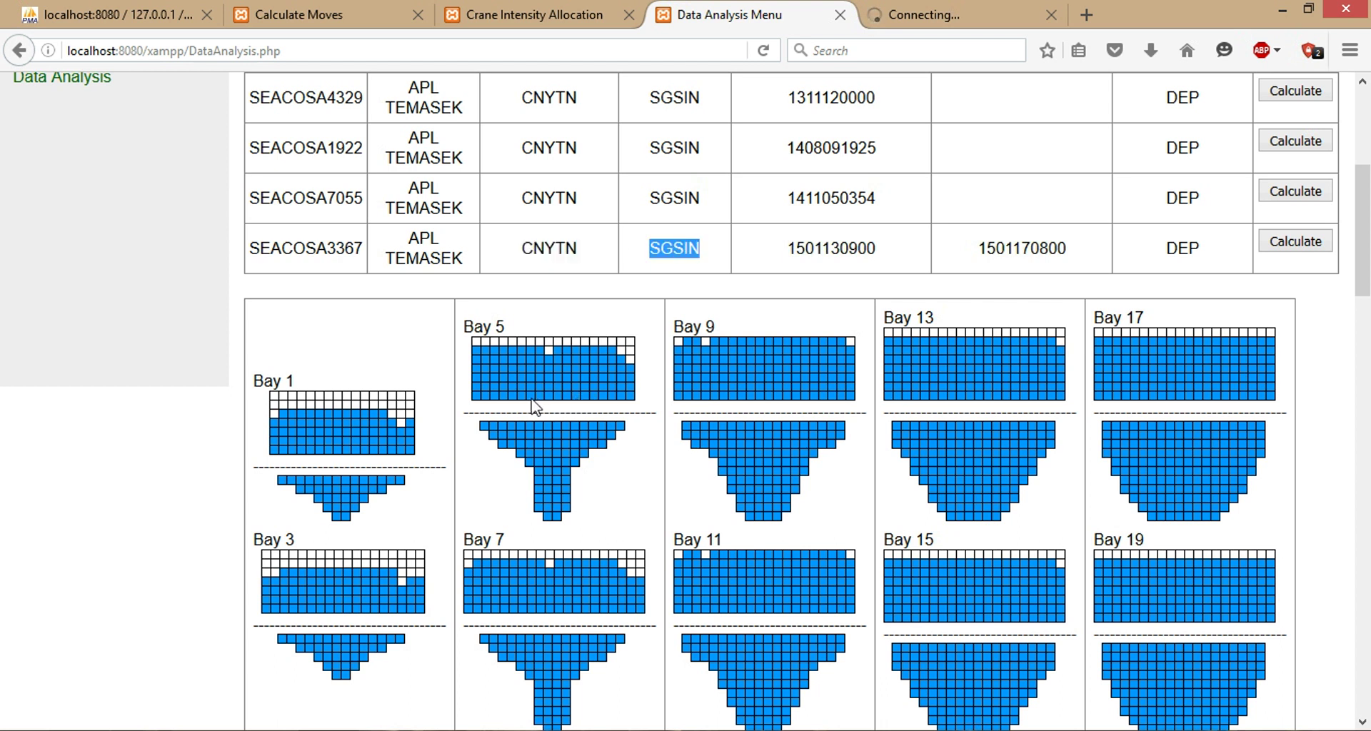
{"action": "left_click", "coordinate": [536, 404]}
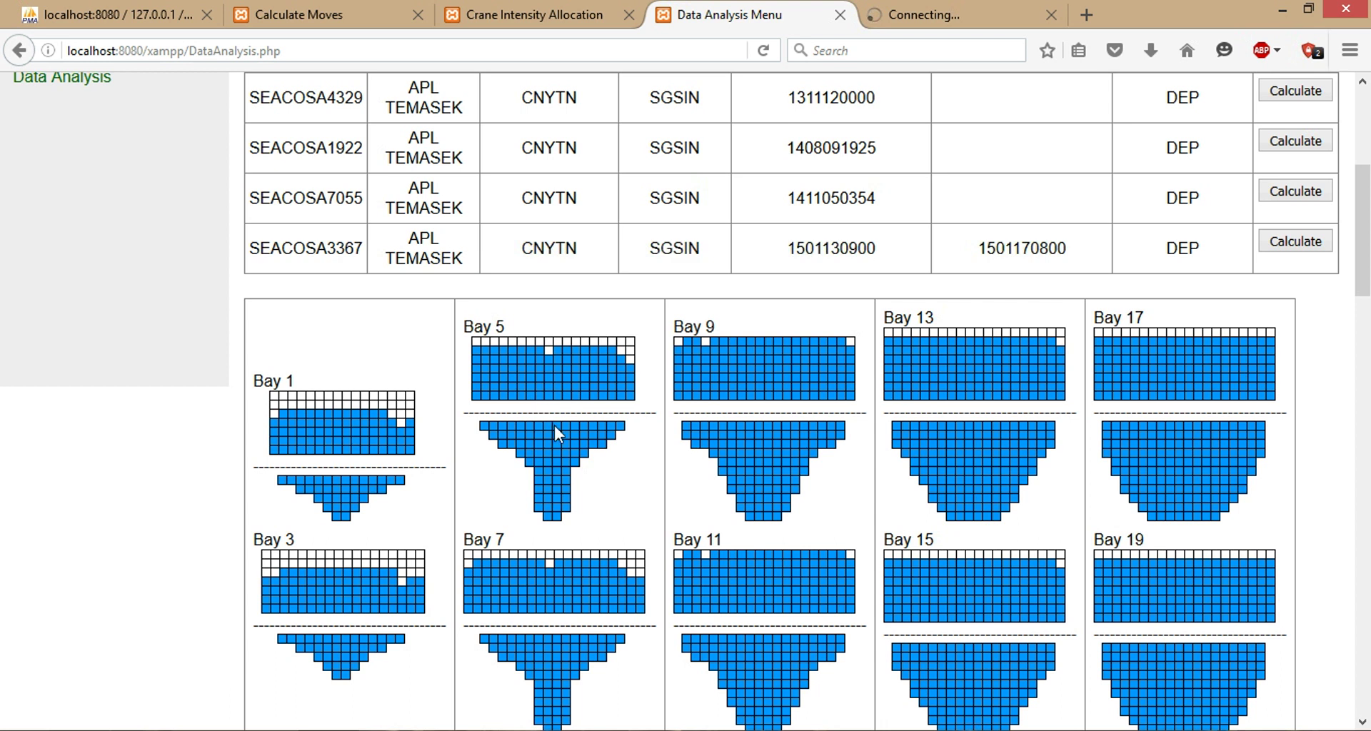
{"action": "left_click", "coordinate": [552, 425]}
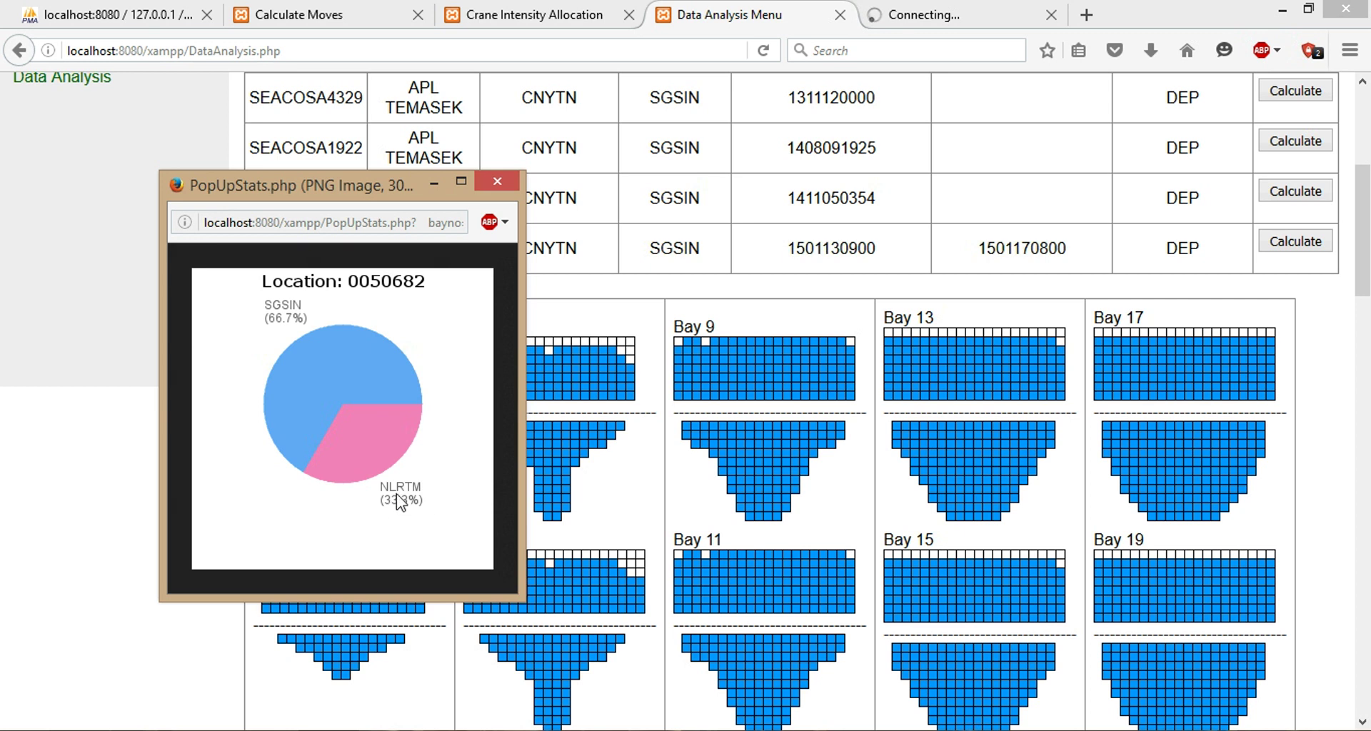
- Close the location 0050682 pie chart showing SGSIN 66.7% and NLRTM 33.3%
{"action": "left_click", "coordinate": [498, 182]}
- Calculate SEACOSA3367 moves: 2779 total, 830 discharged, 370 re-handled, 1511 loaded, 44 hatch
{"action": "scroll", "coordinate": [1335, 492], "scroll_direction": "up", "scroll_amount": 5}
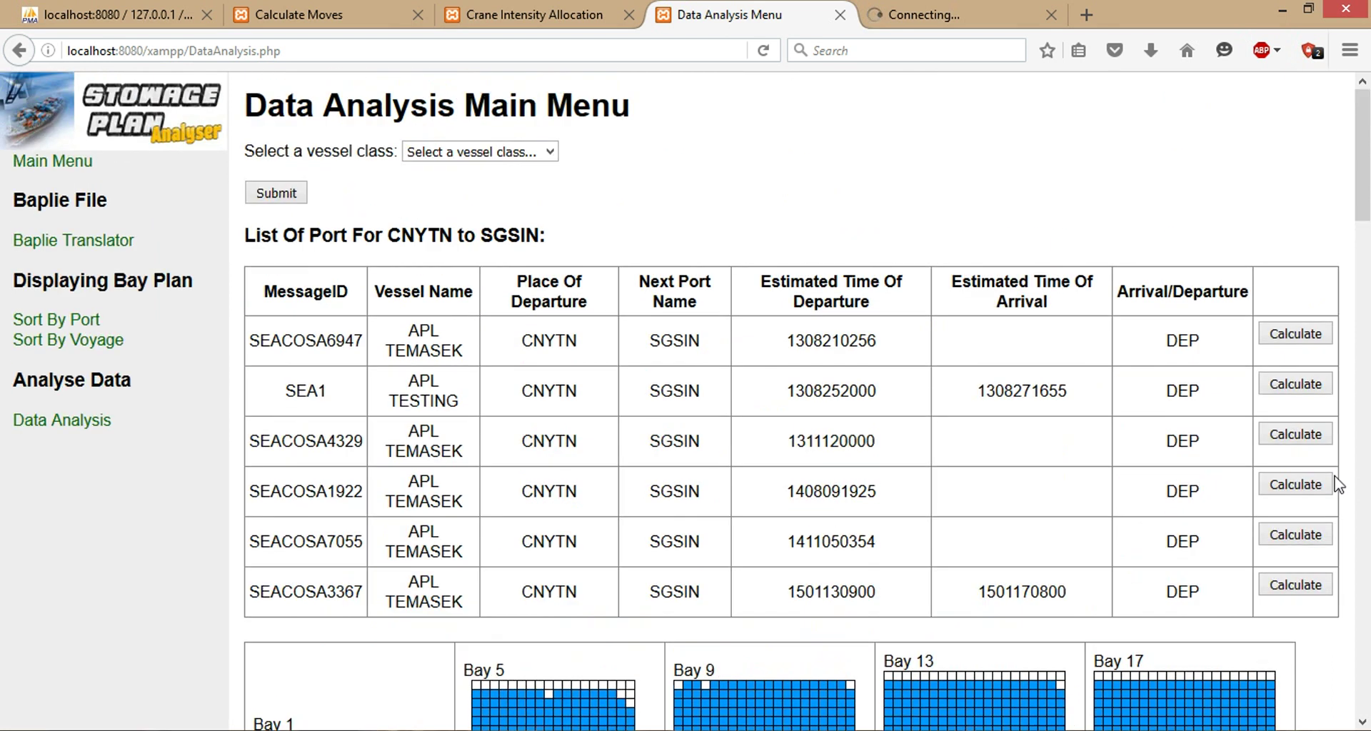
{"action": "left_click", "coordinate": [1311, 588]}
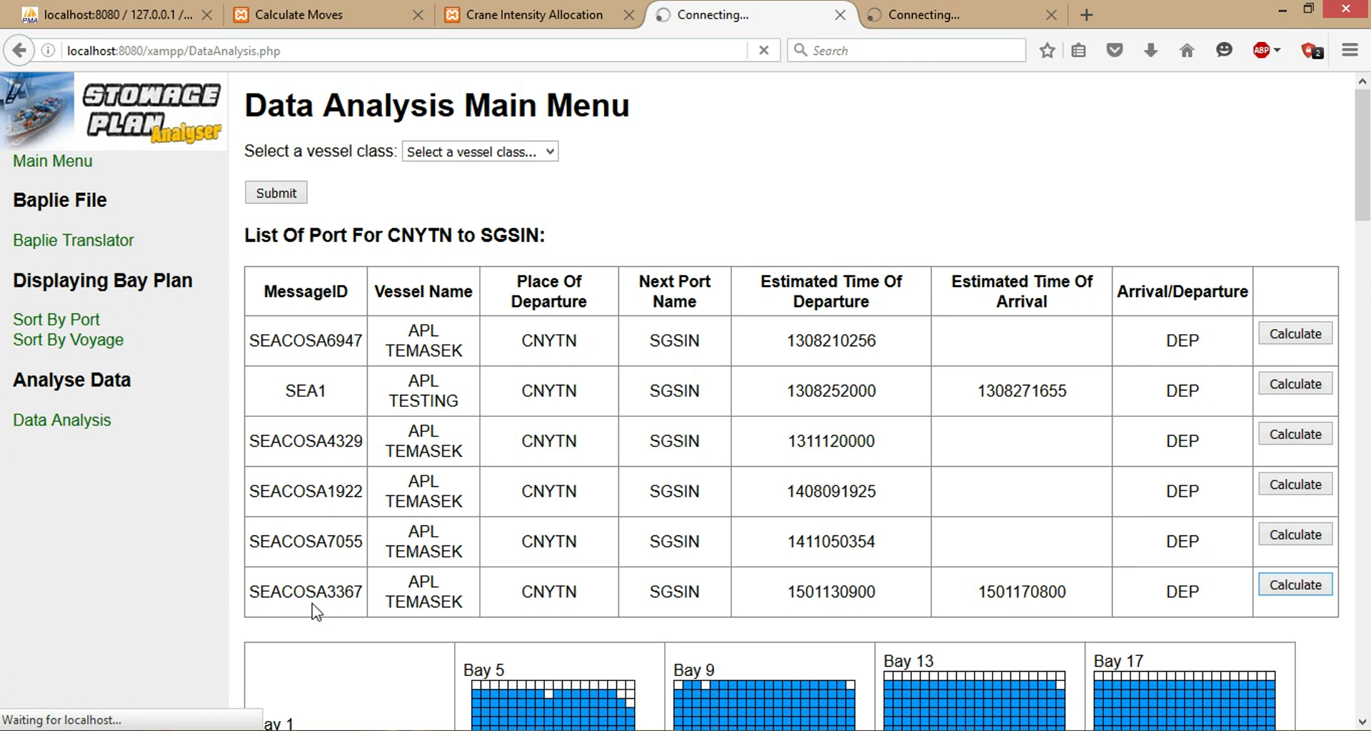
{"action": "scroll", "coordinate": [992, 542], "scroll_direction": "down", "scroll_amount": 3}
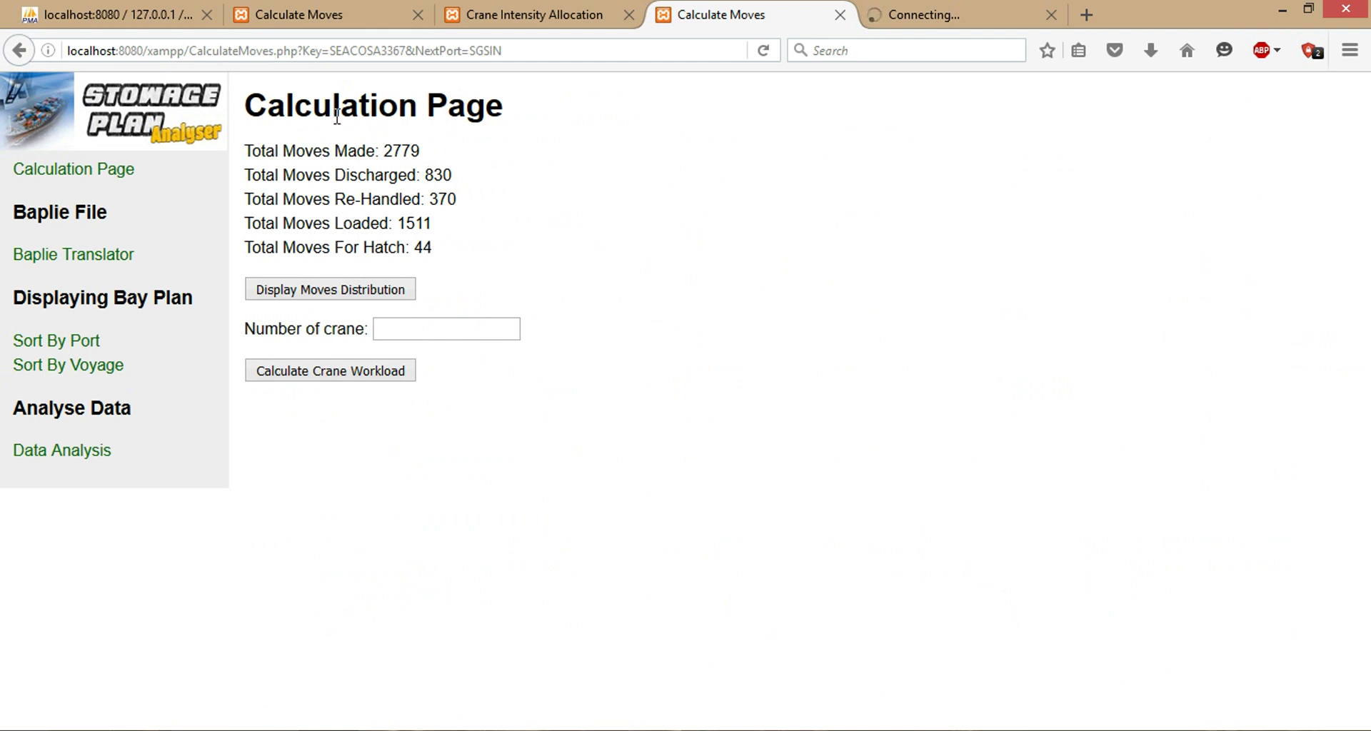
{"action": "double_click", "coordinate": [415, 151]}
{"action": "double_click", "coordinate": [449, 175]}
{"action": "left_click", "coordinate": [412, 223]}
{"action": "double_click", "coordinate": [389, 248]}
- Inspect the Total Moves Distribution chart per bay, peaking at 454 for bays 33-35, then close it
{"action": "left_click", "coordinate": [386, 293]}
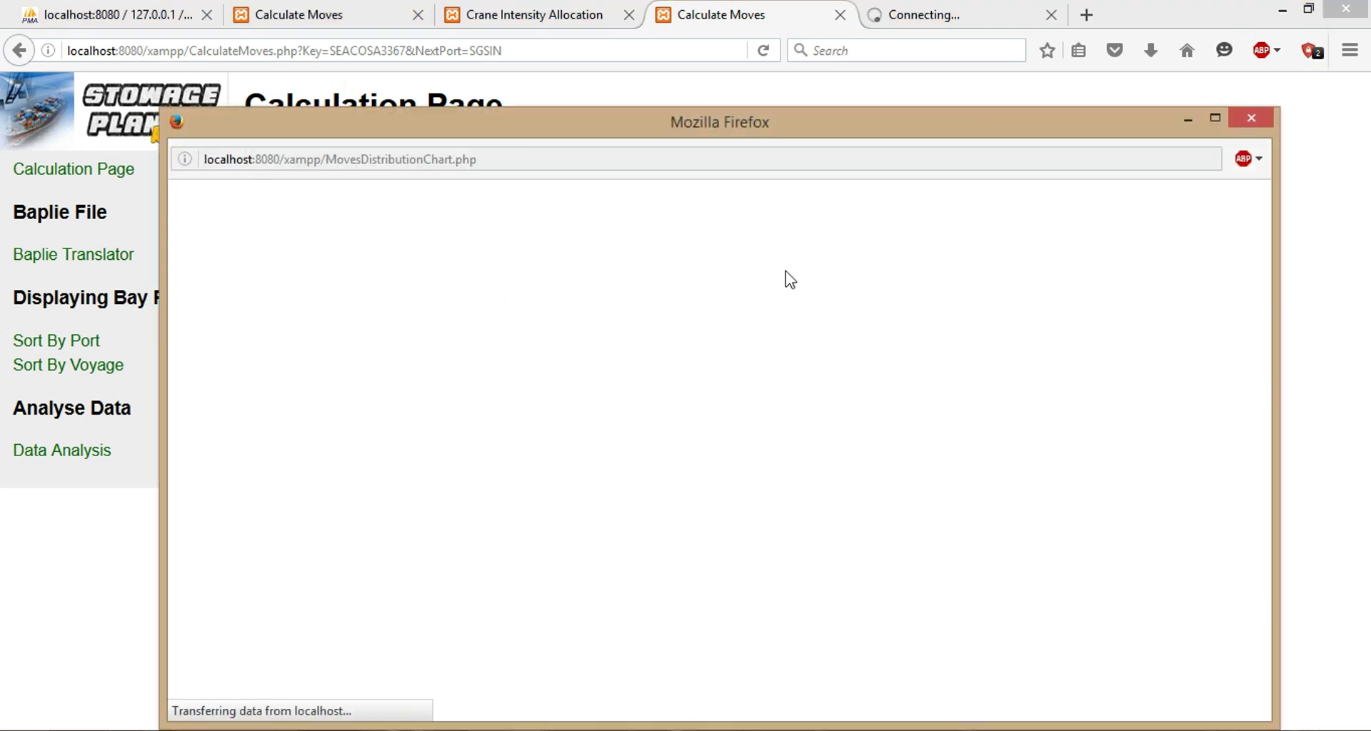
{"action": "left_click_drag", "start_coordinate": [818, 116], "coordinate": [802, 82]}
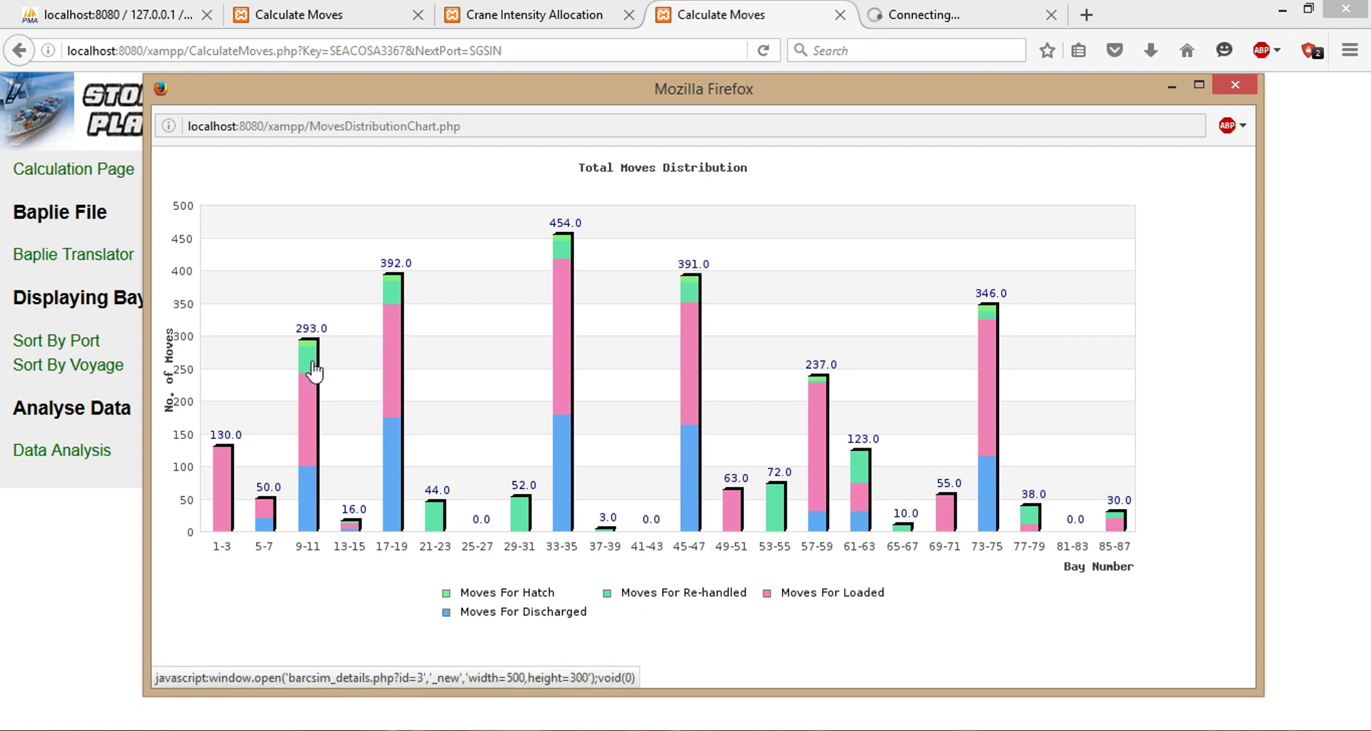
{"action": "mouse_move", "coordinate": [315, 371]}
{"action": "mouse_move", "coordinate": [308, 408]}
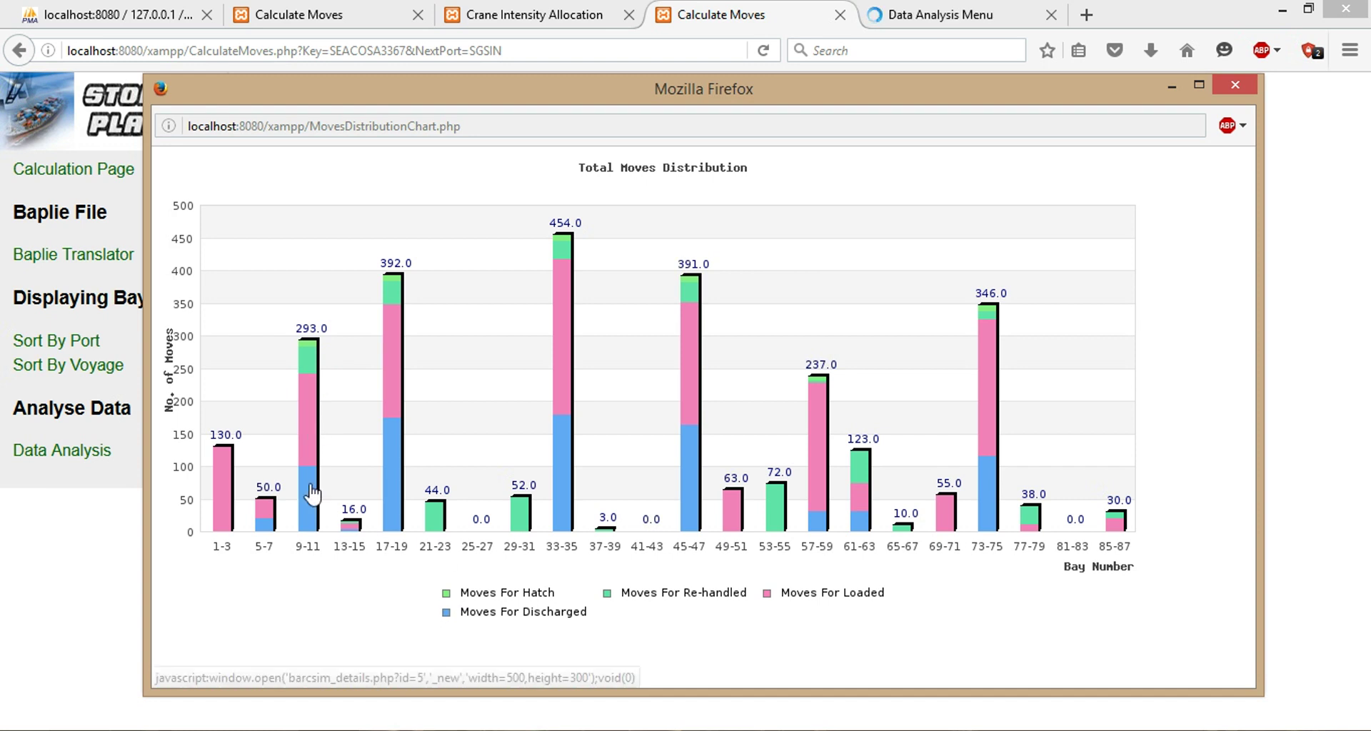
{"action": "left_click", "coordinate": [1234, 85]}
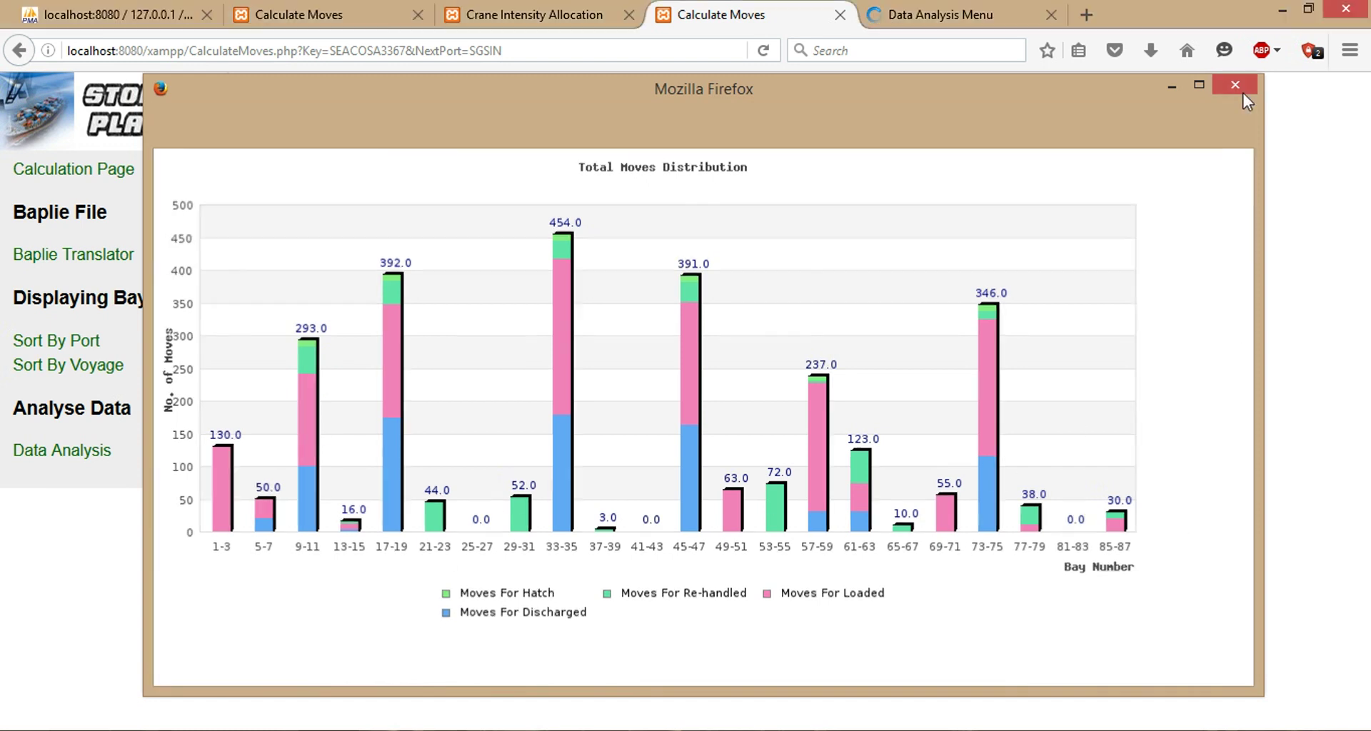
- Allocate the workload to 4 cranes: 2755 moves, crane 1 taking bays 1-19 with 865
{"action": "left_click", "coordinate": [431, 326]}
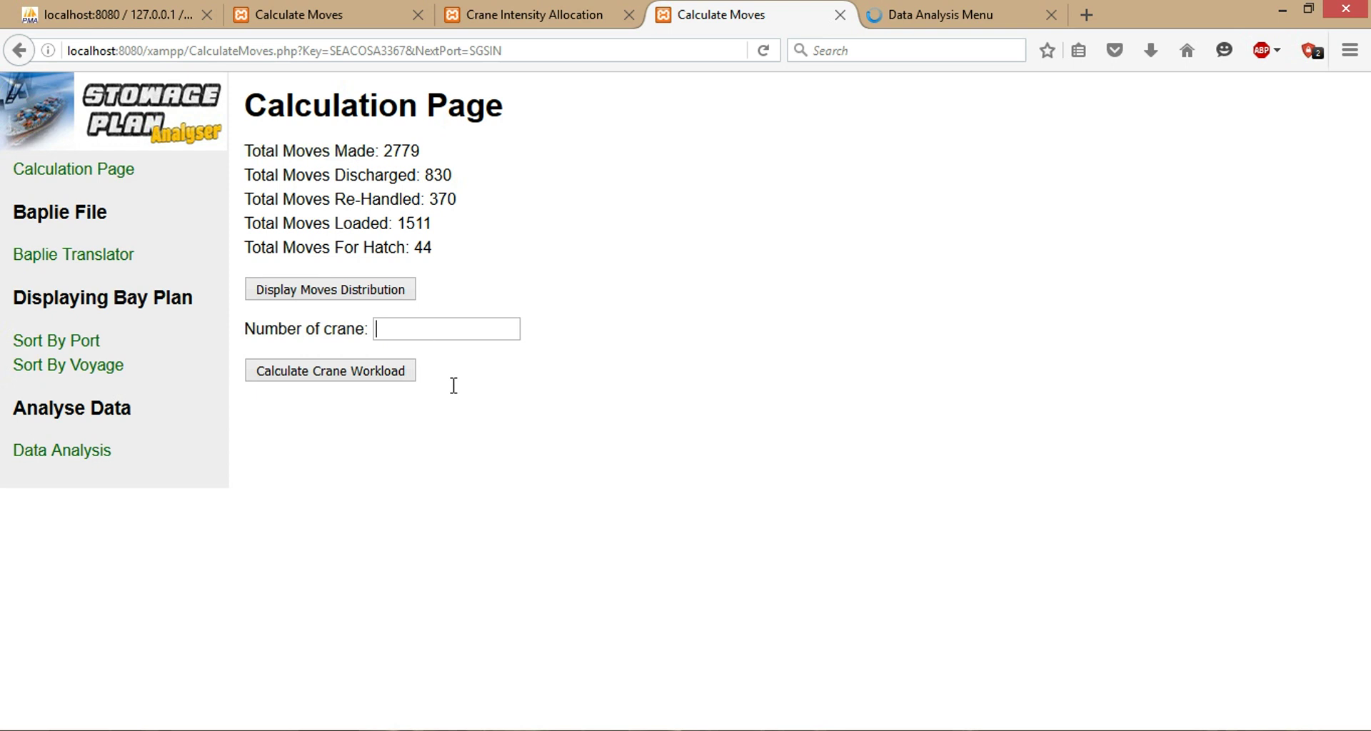
{"action": "type", "text": "4"}
{"action": "left_click", "coordinate": [352, 449]}
{"action": "left_click", "coordinate": [305, 372]}
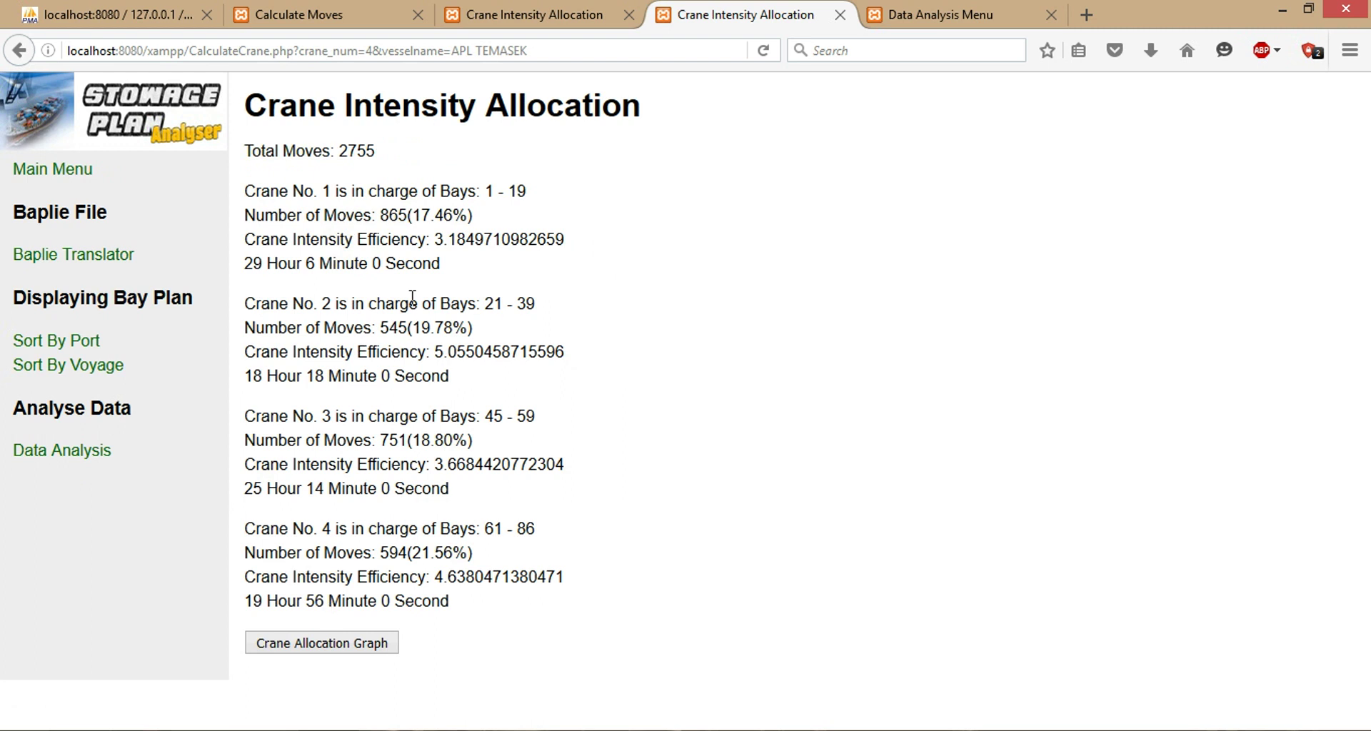
{"action": "double_click", "coordinate": [363, 151]}
{"action": "left_click", "coordinate": [596, 218]}
{"action": "double_click", "coordinate": [396, 215]}
{"action": "left_click", "coordinate": [498, 222]}
{"action": "double_click", "coordinate": [255, 263]}
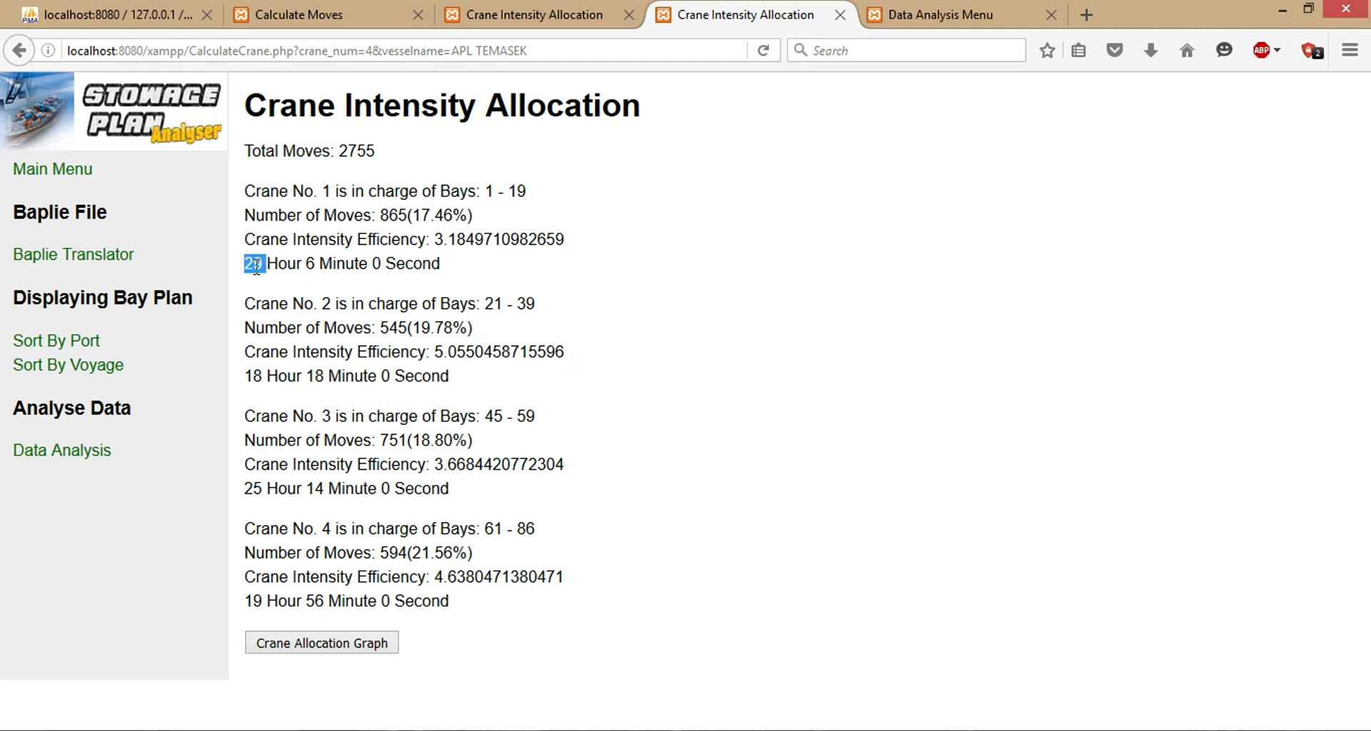
{"action": "double_click", "coordinate": [393, 214]}
{"action": "left_click", "coordinate": [361, 651]}
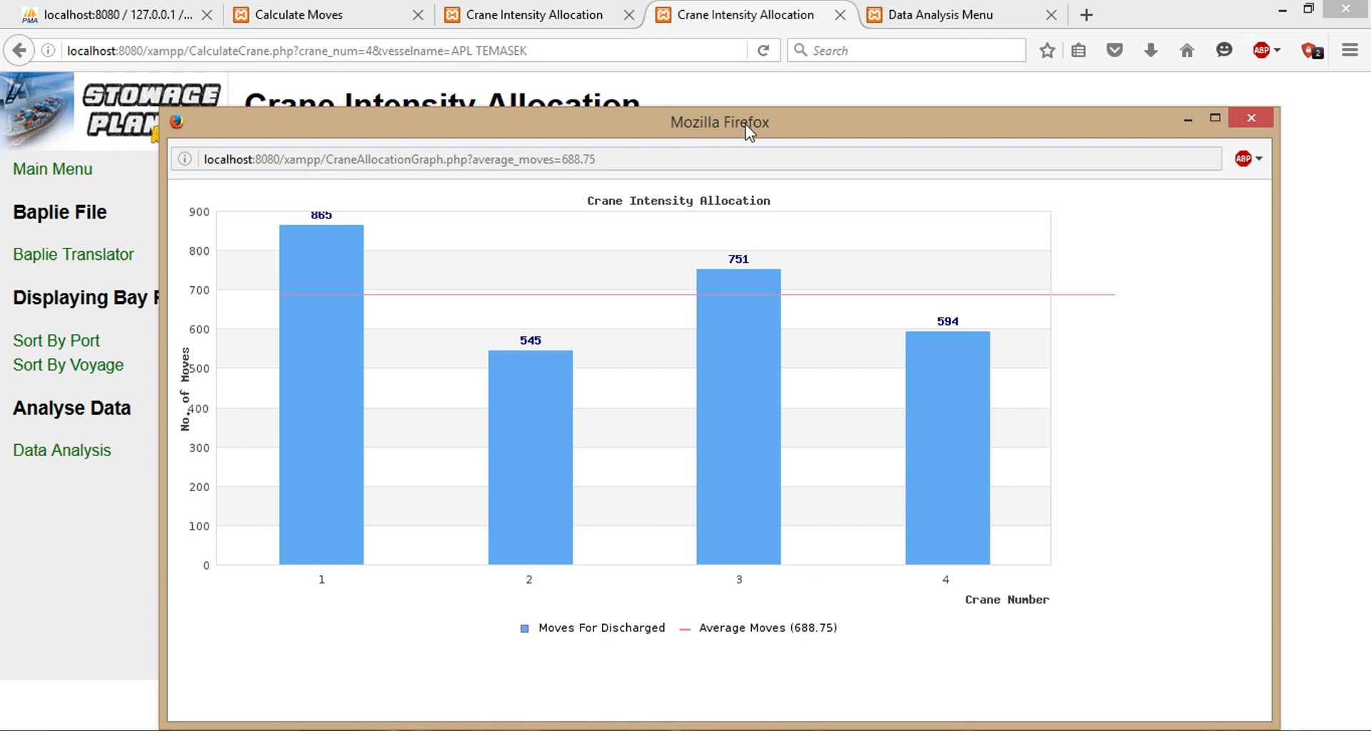
{"action": "left_click_drag", "start_coordinate": [743, 123], "coordinate": [701, 119]}
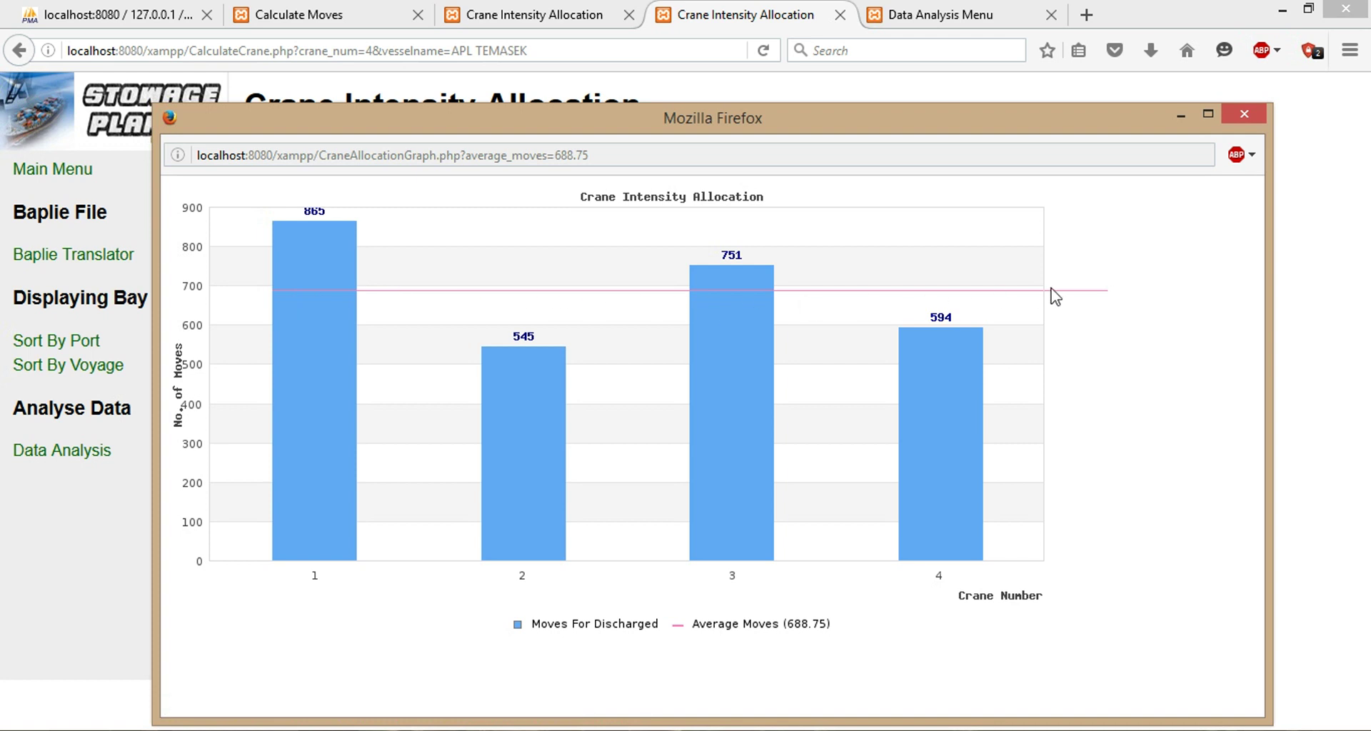
{"action": "left_click", "coordinate": [1243, 114]}
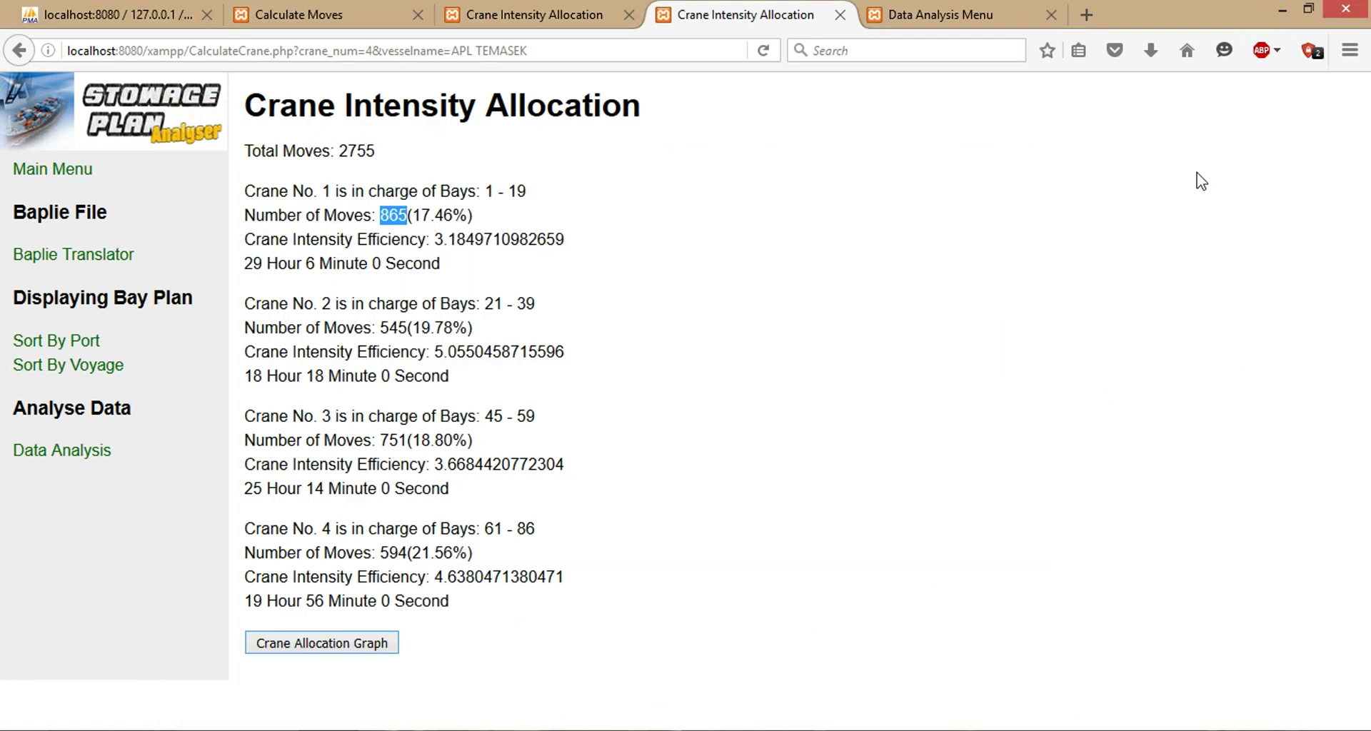